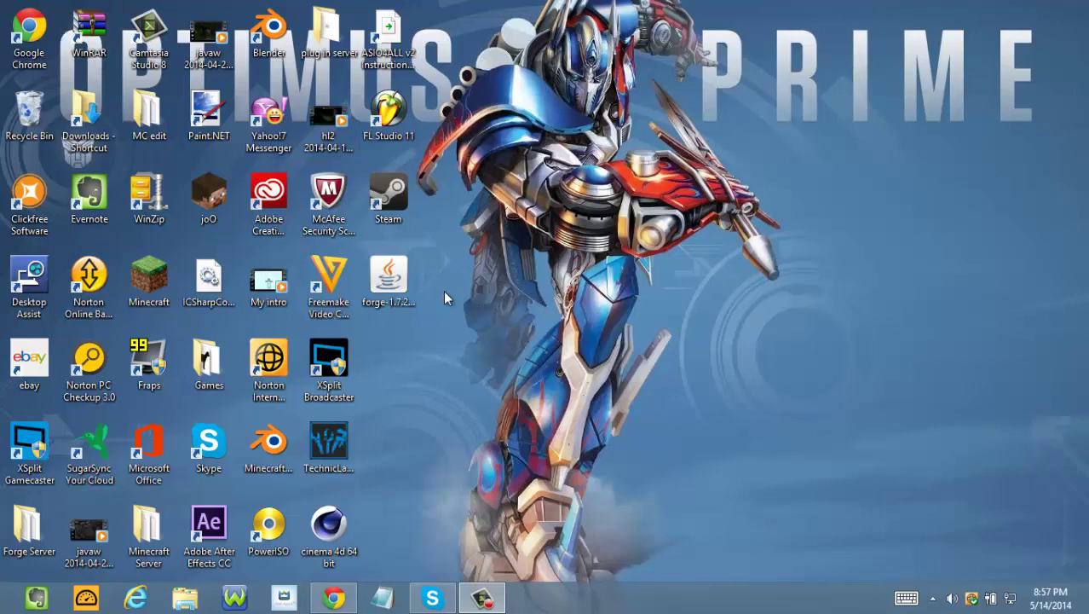
Rubber-band select several groups of desktop icons, then clear the selection.
mouse_move(423, 375)
mouse_down()
mouse_move(400, 329)
mouse_move(2, 166)
mouse_move(3, 5)
mouse_move(294, 247)
mouse_move(460, 319)
mouse_move(2, 7)
mouse_up()
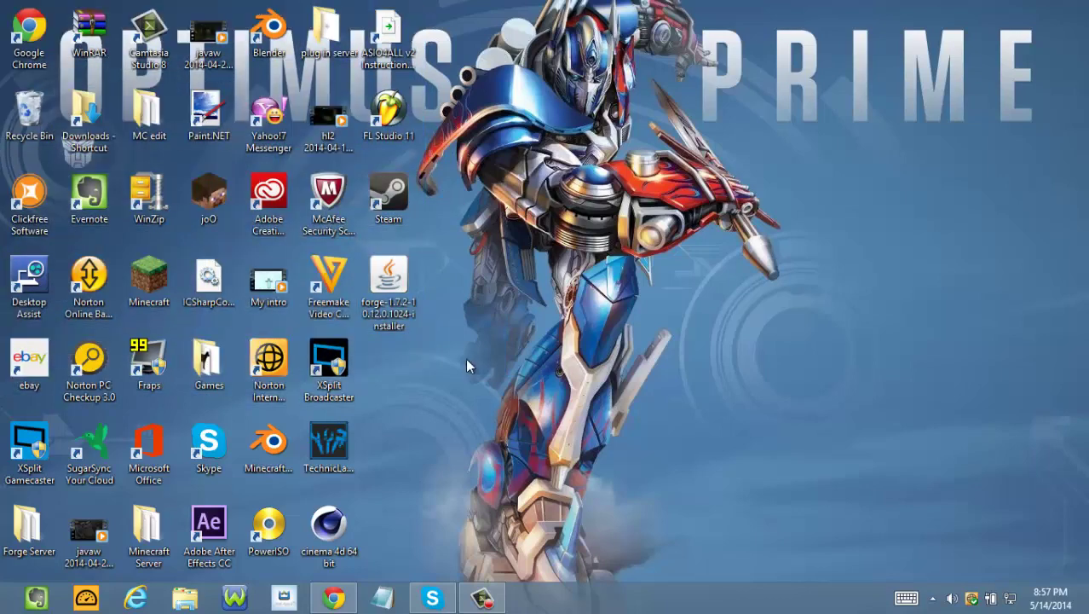
drag(464, 334, 3, 5)
click(542, 193)
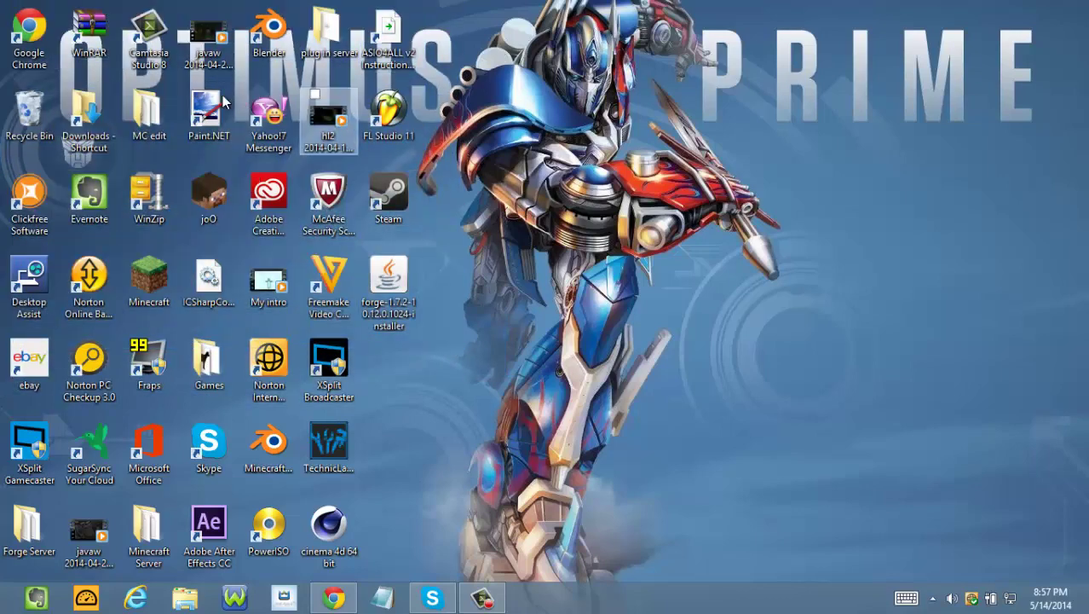
mouse_move(43, 145)
mouse_down()
mouse_move(477, 4)
mouse_move(435, 7)
mouse_up()
click(601, 379)
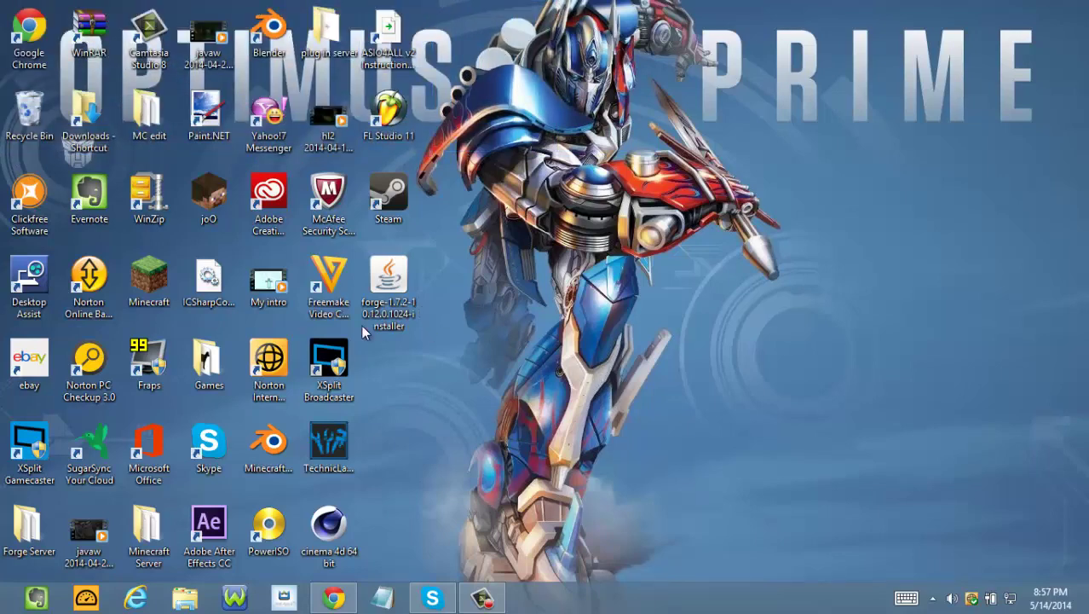
Create a new desktop folder named 'Forg' and dismiss the Evernote license window.
right_click(397, 355)
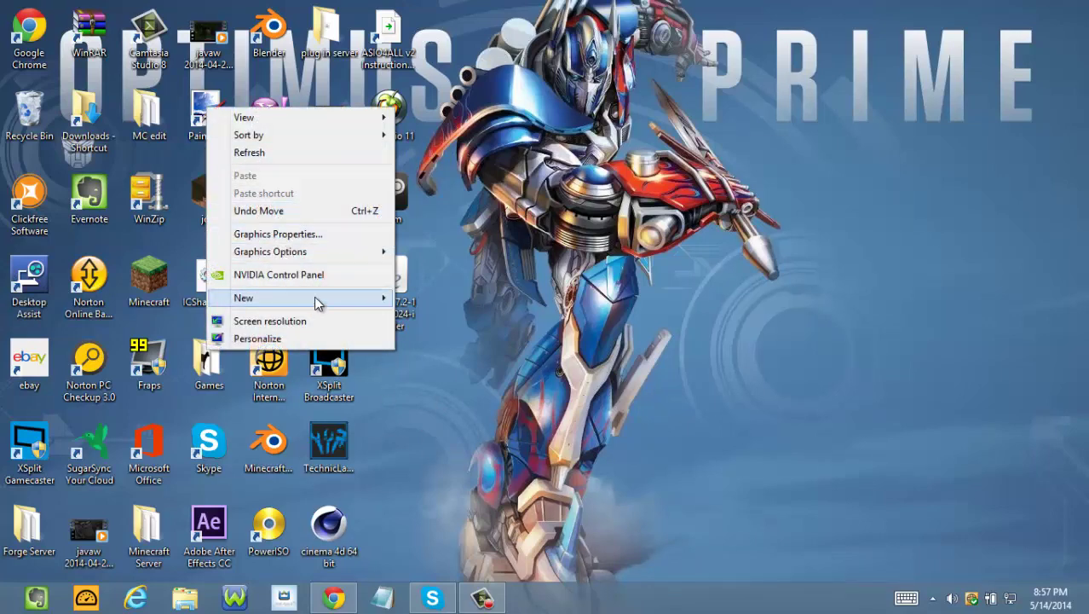
mouse_move(331, 304)
click(114, 294)
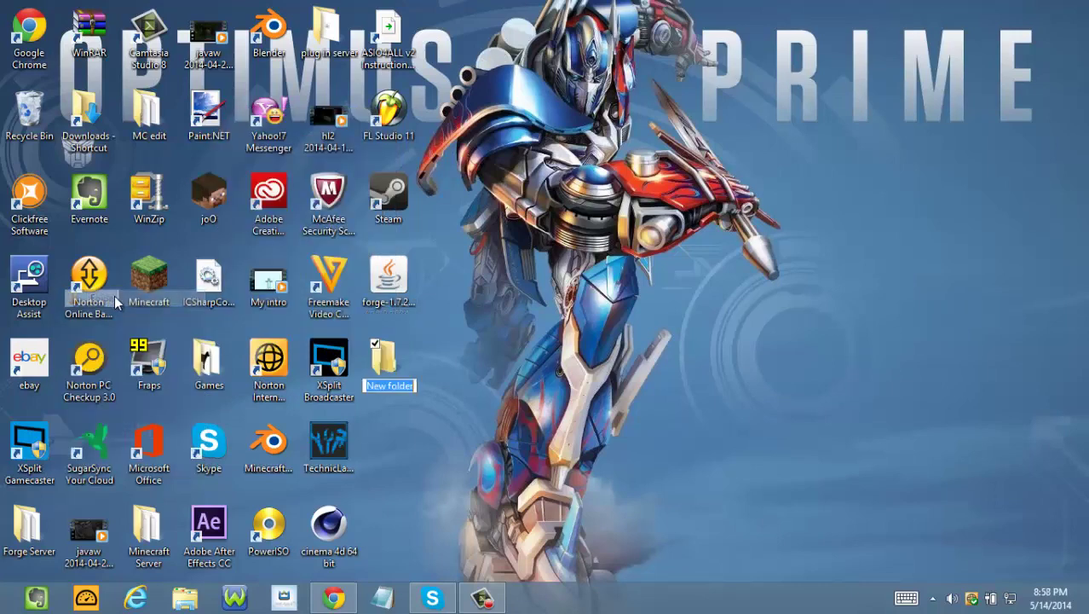
text(Fo)
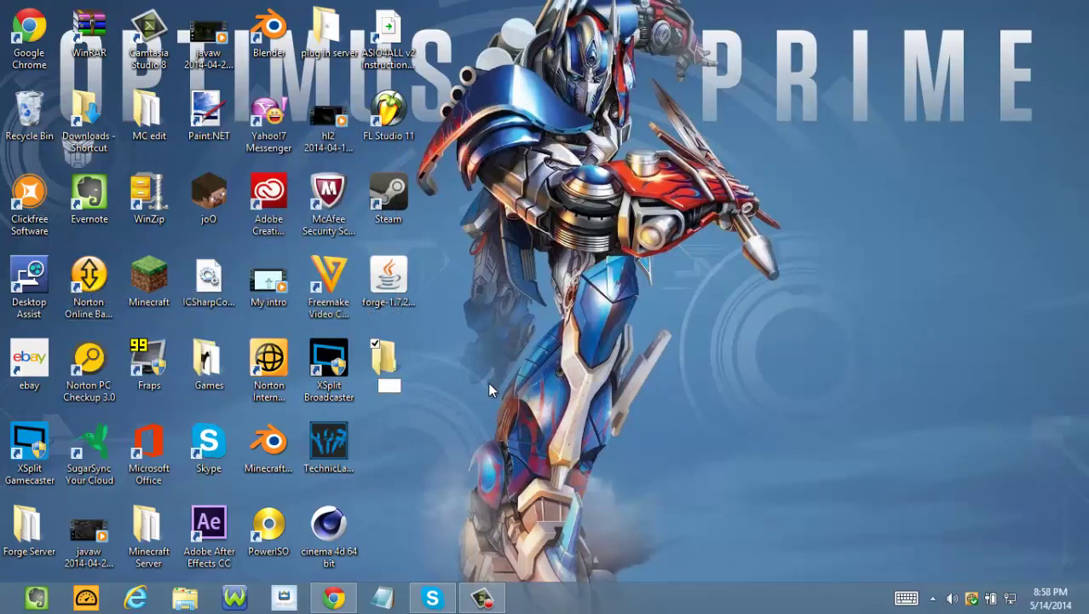
text(rg)
key(Return)
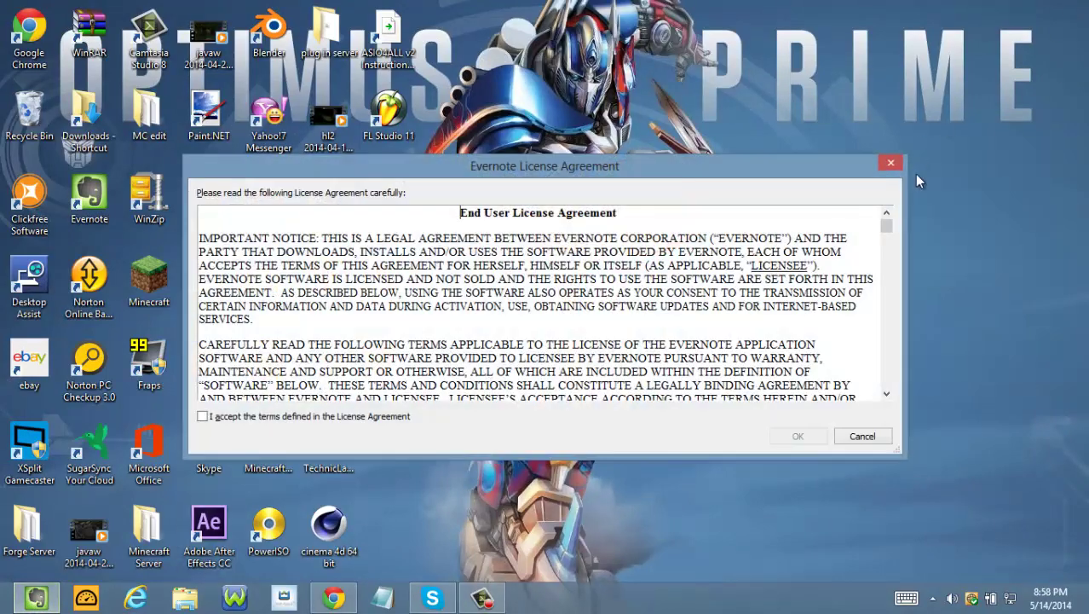
click(889, 164)
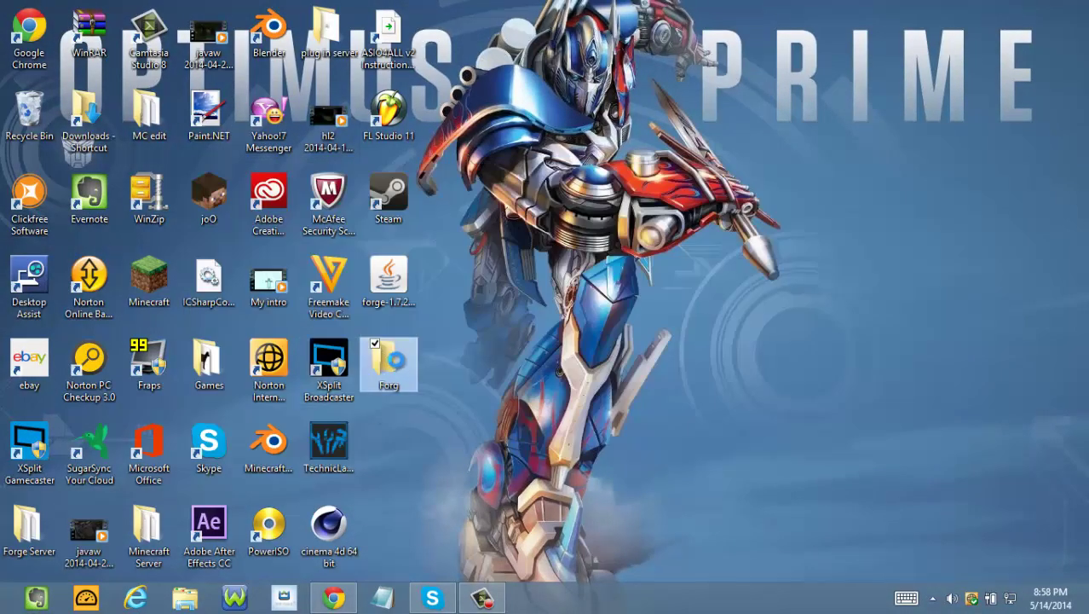
Rename the Forg folder to 'Forge Server'.
right_click(389, 359)
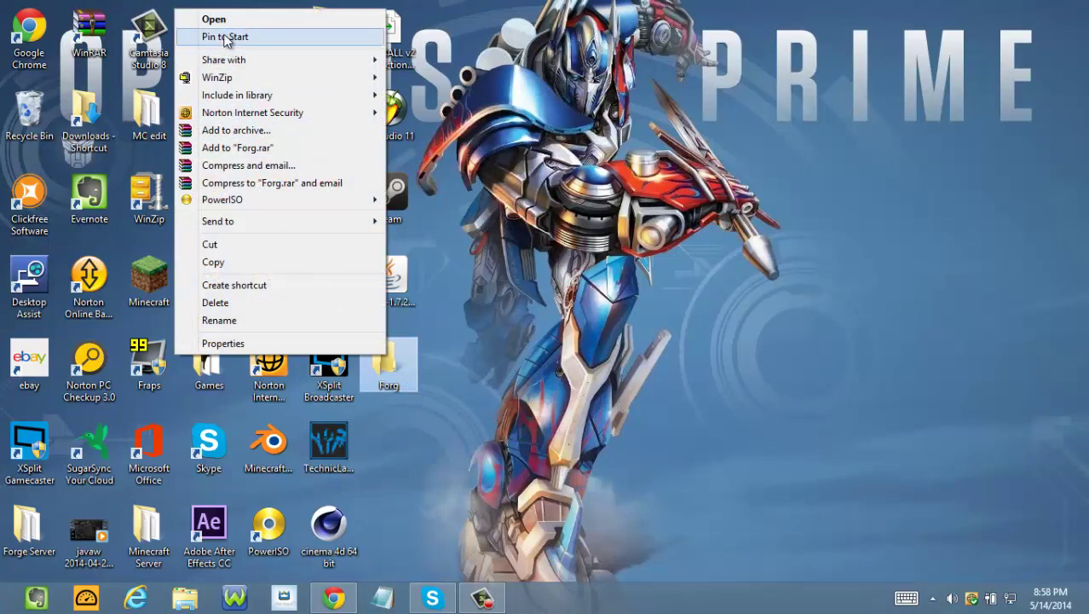
click(222, 321)
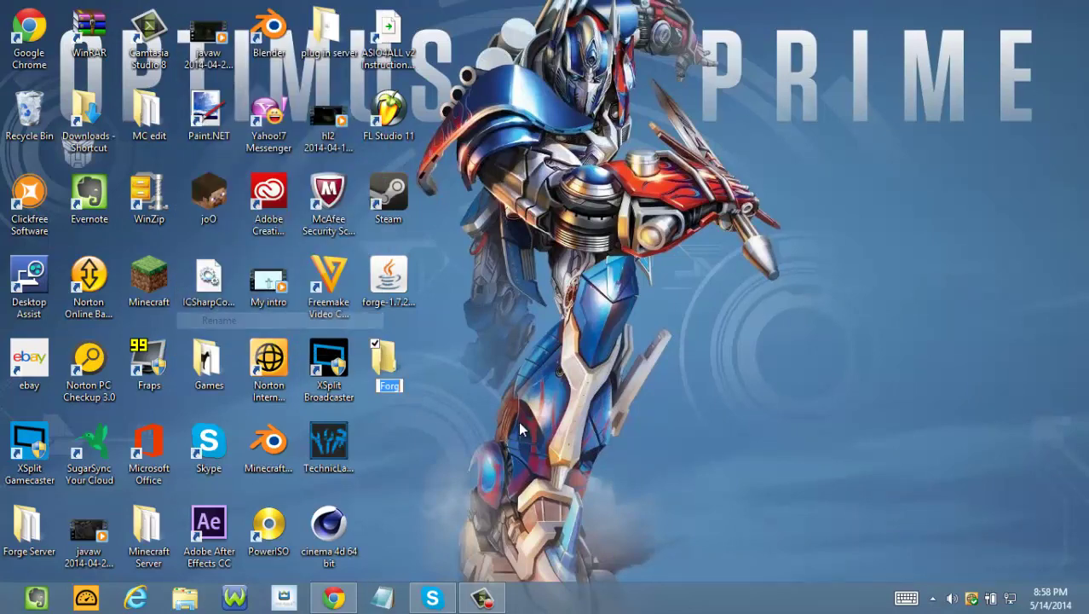
text(Fo)
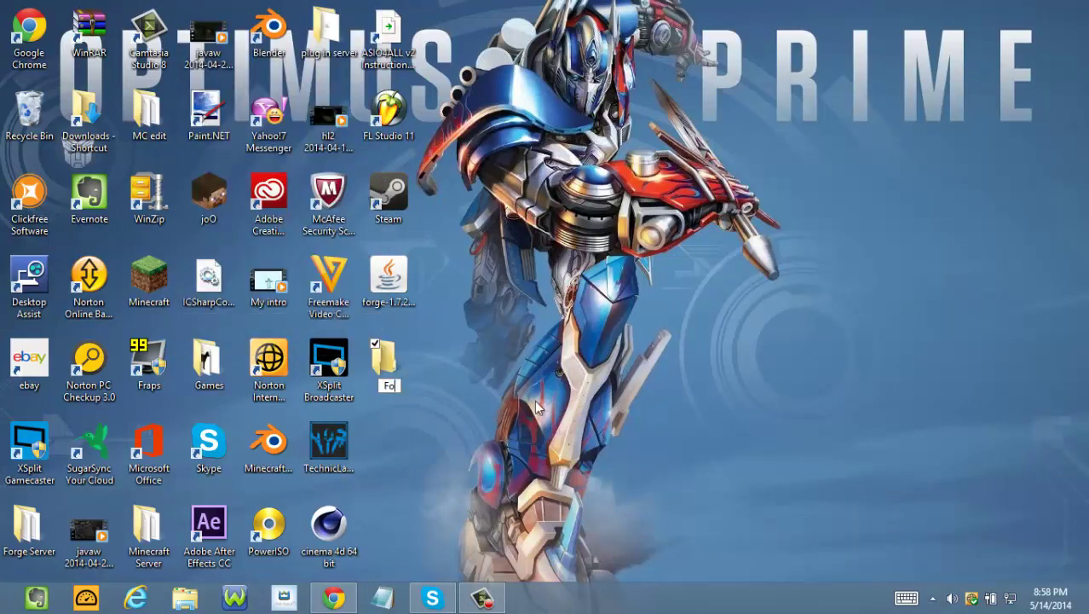
text(rge SD)
text(ed)
key(BackSpace)
key(BackSpace)
key(BackSpace)
text(e)
key(BackSpace)
text(Server)
key(Return)
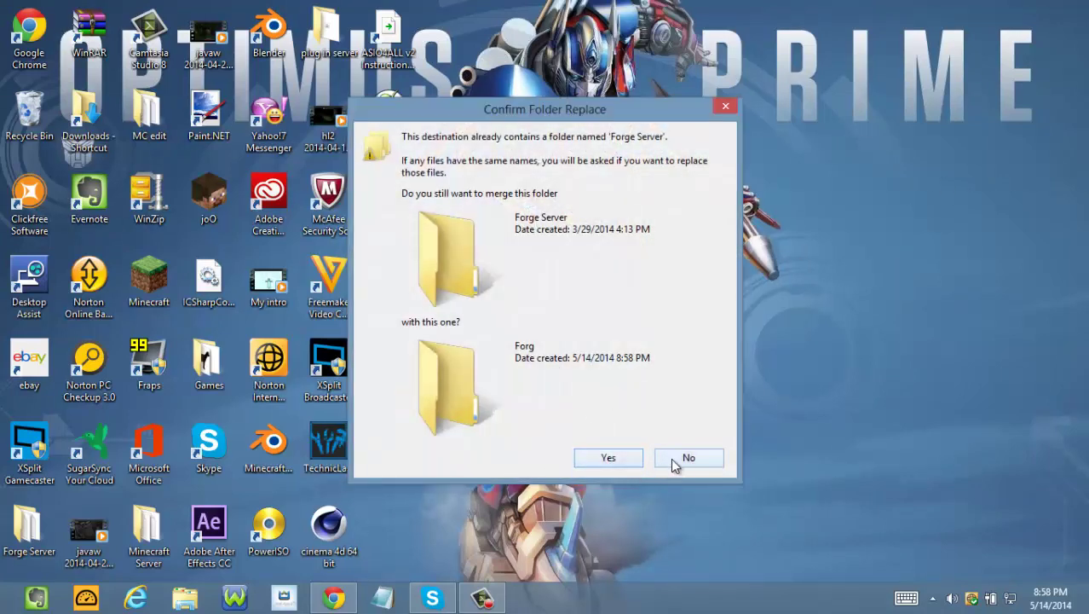
Decline the folder merge and rename the folder to 'Forge server test' instead.
click(699, 463)
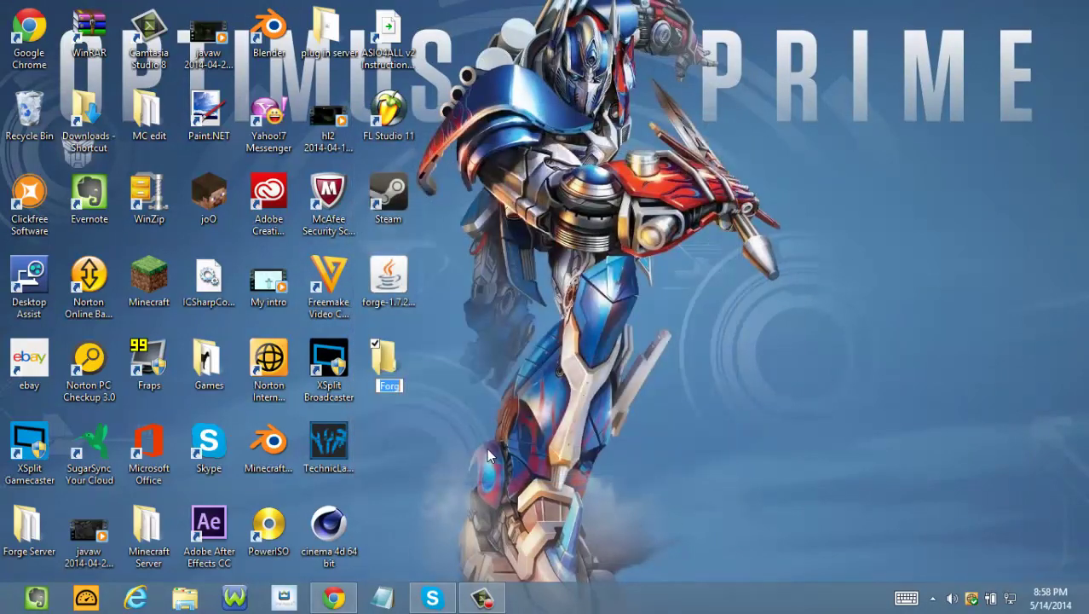
right_click(388, 372)
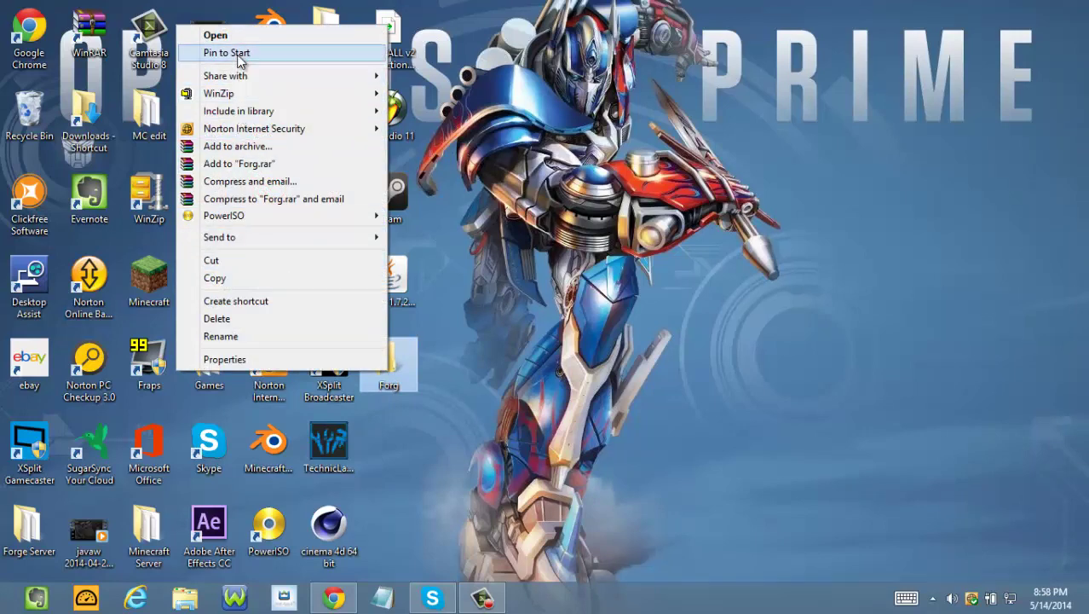
click(250, 338)
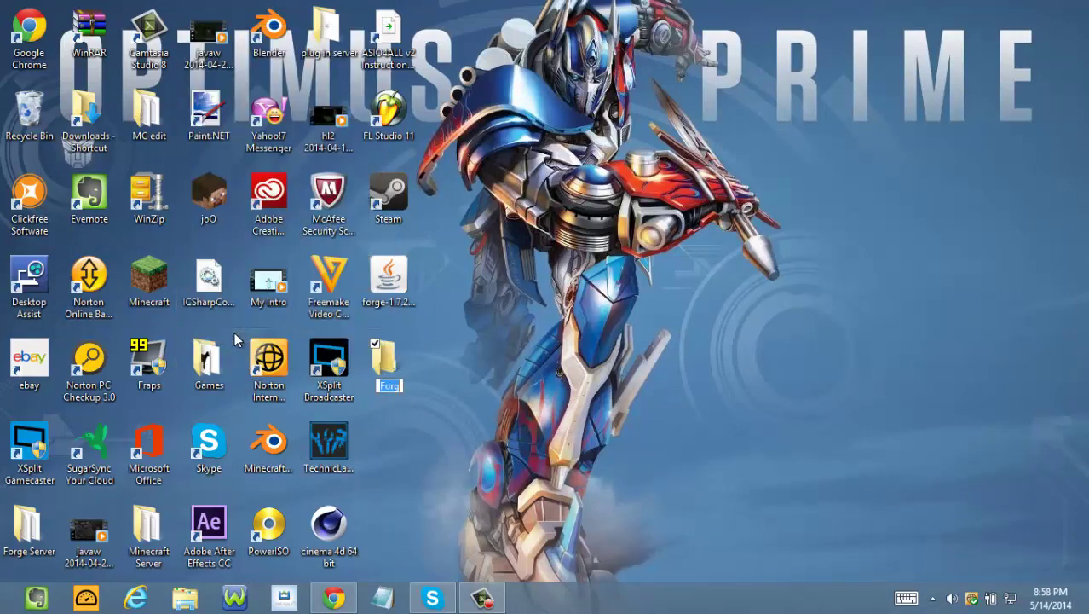
key(BackSpace)
text(Forge ser)
text(ver )
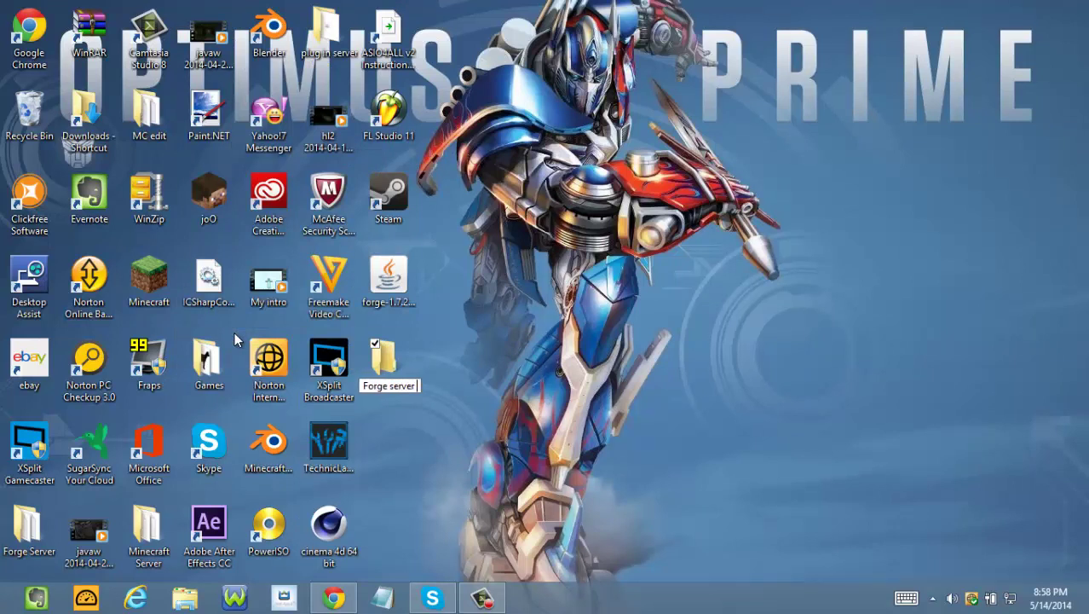
text(test)
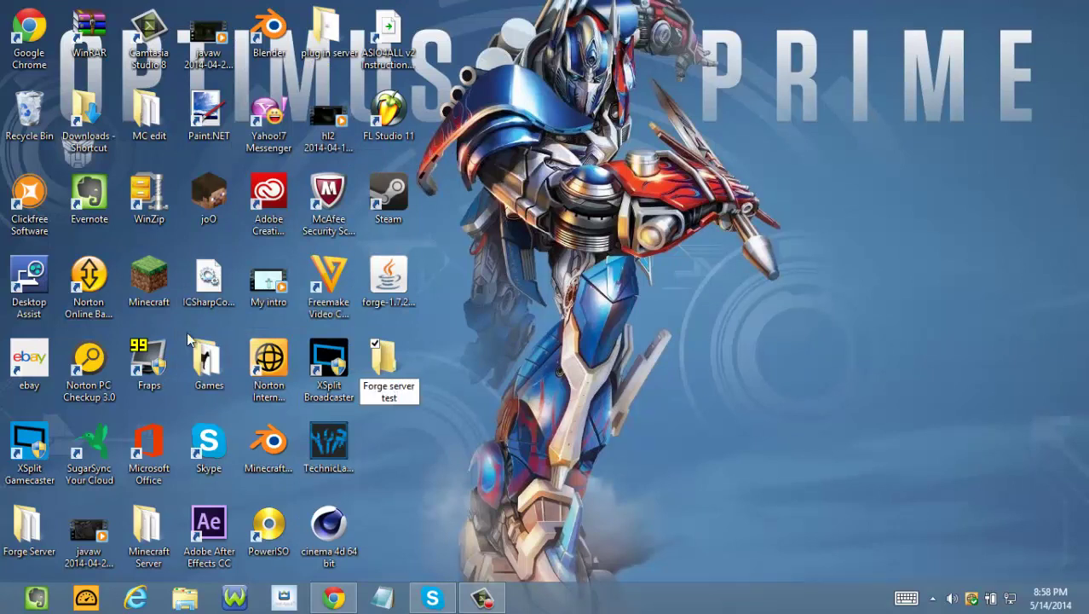
key(Return)
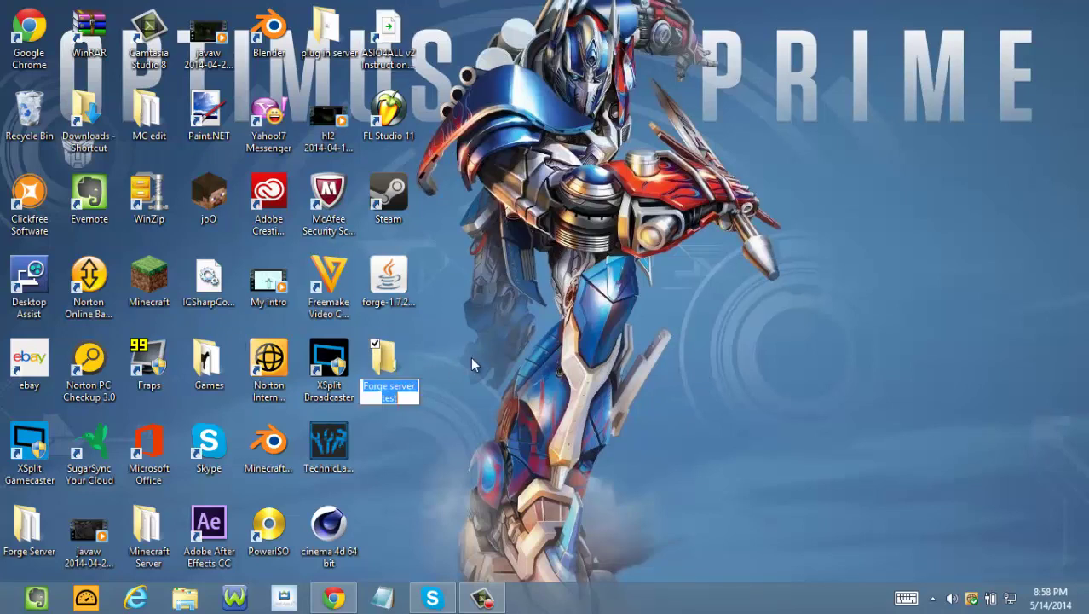
click(630, 340)
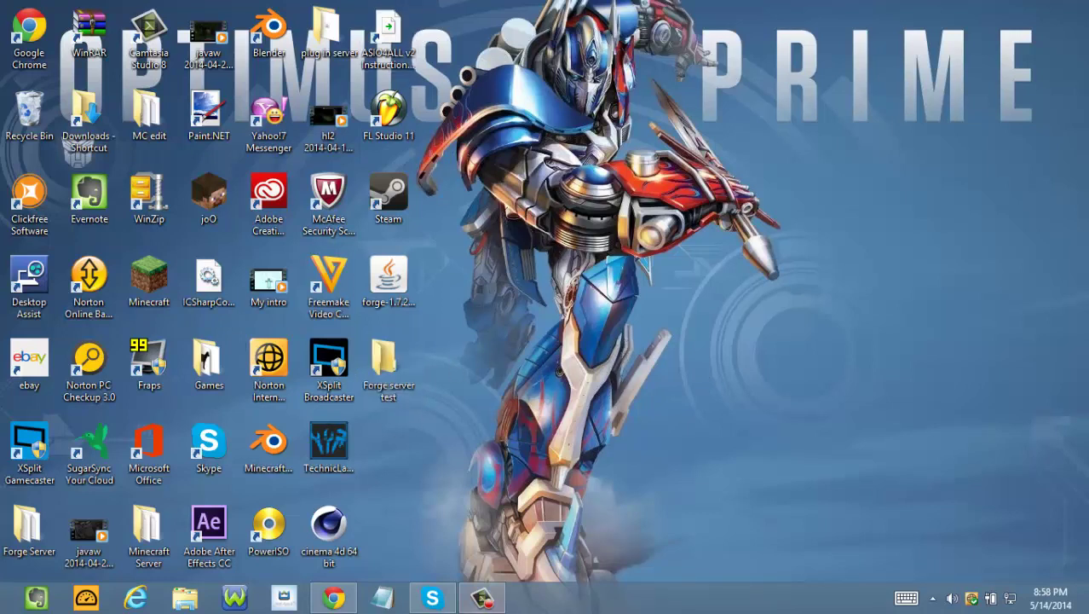
Review the Forge promotions table, follow the 1.7.2-Latest Installer link, and close the adf.ly page.
click(333, 597)
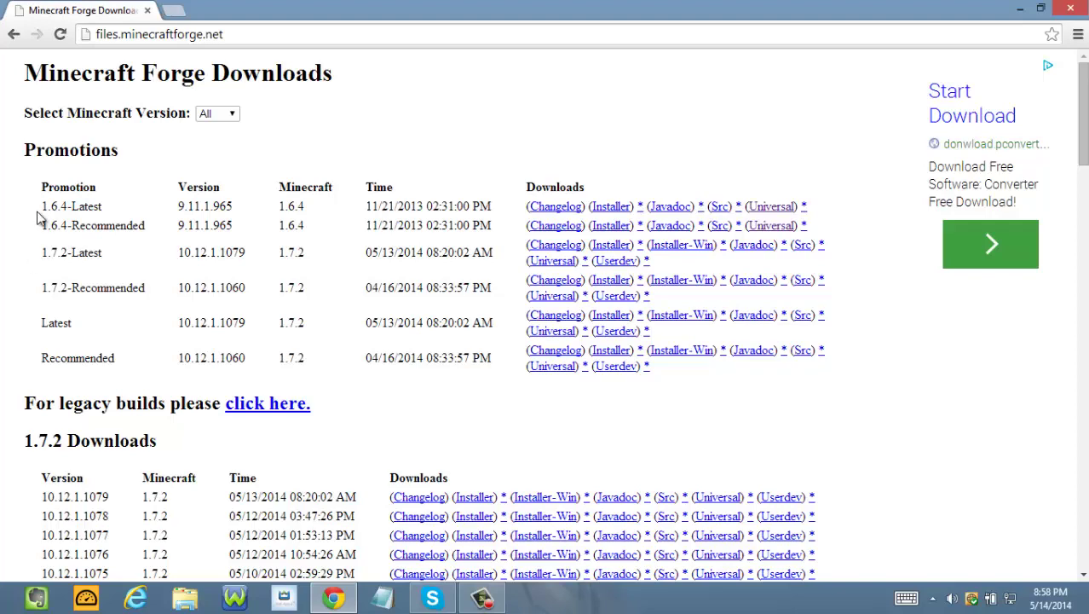
mouse_move(41, 212)
mouse_down()
mouse_move(162, 237)
mouse_move(68, 252)
mouse_up()
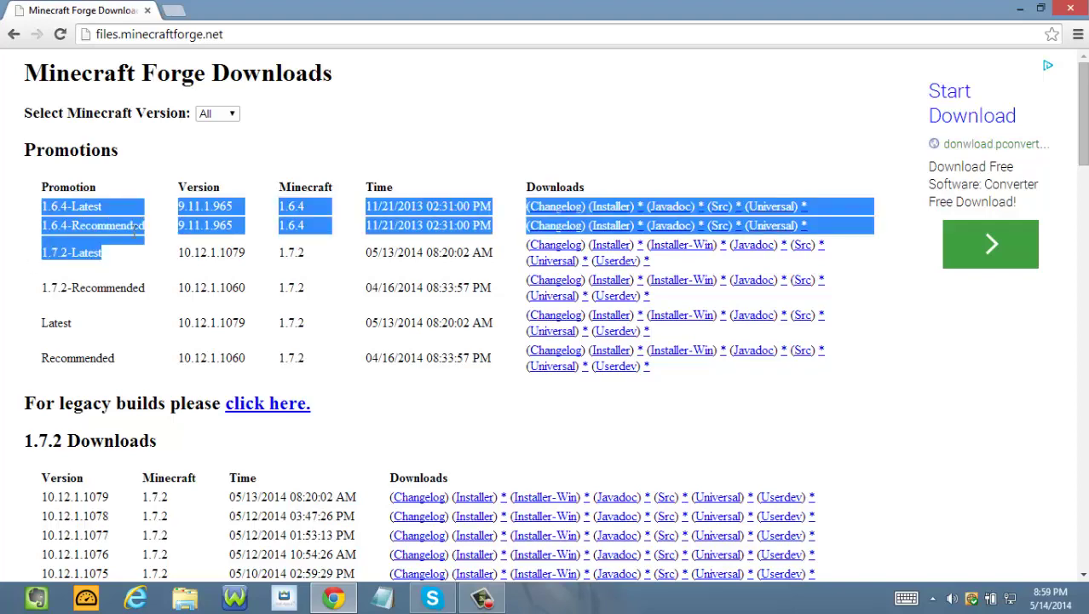
click(66, 219)
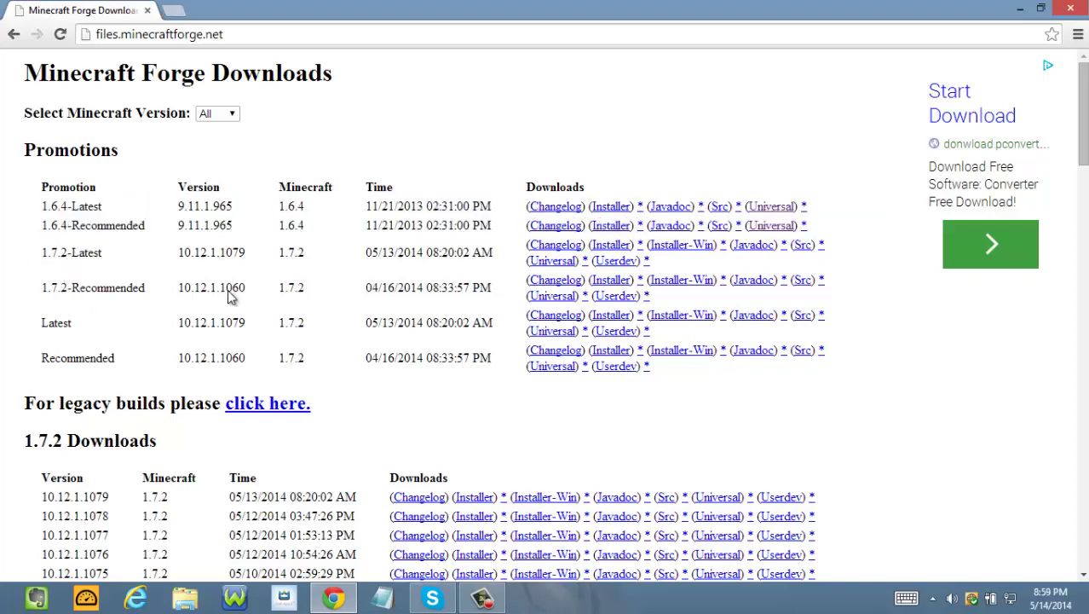
scroll(138, 515, down, 10)
scroll(172, 400, up, 10)
mouse_move(748, 168)
mouse_down()
mouse_move(779, 213)
mouse_move(748, 155)
mouse_up()
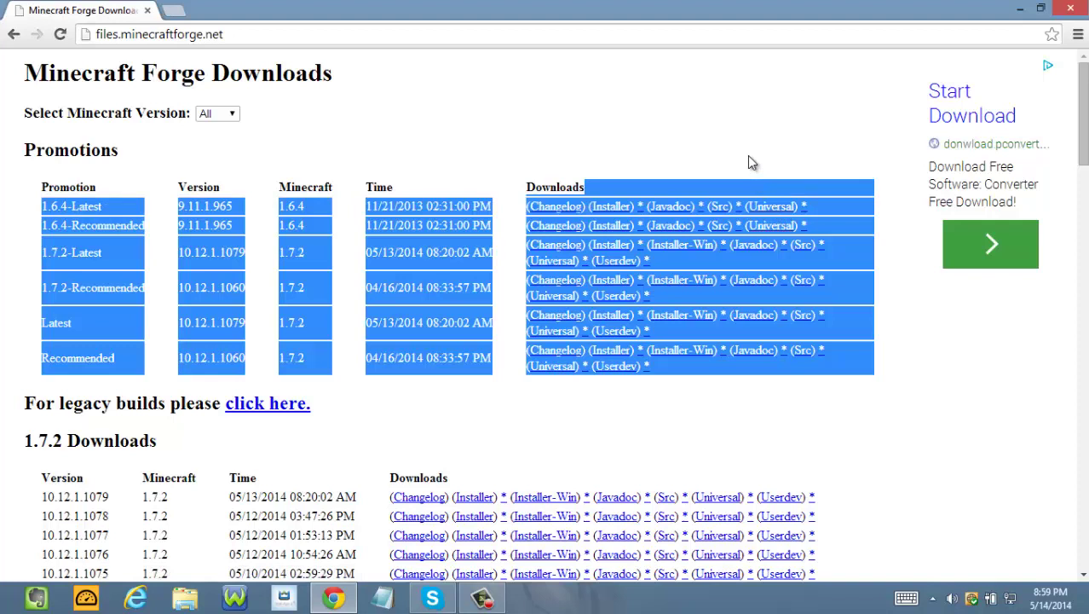
click(747, 155)
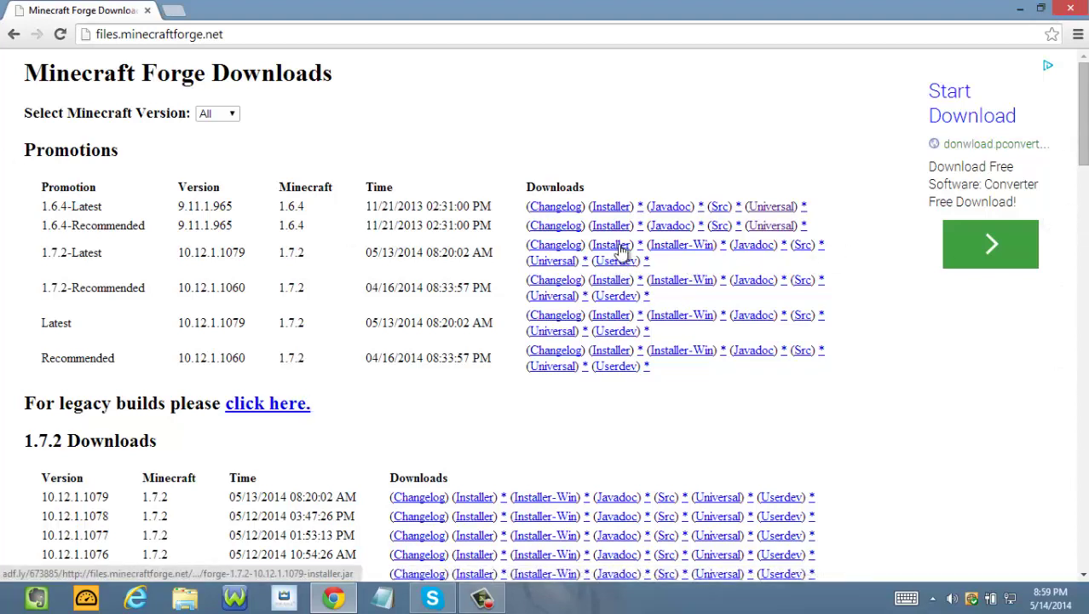
click(620, 249)
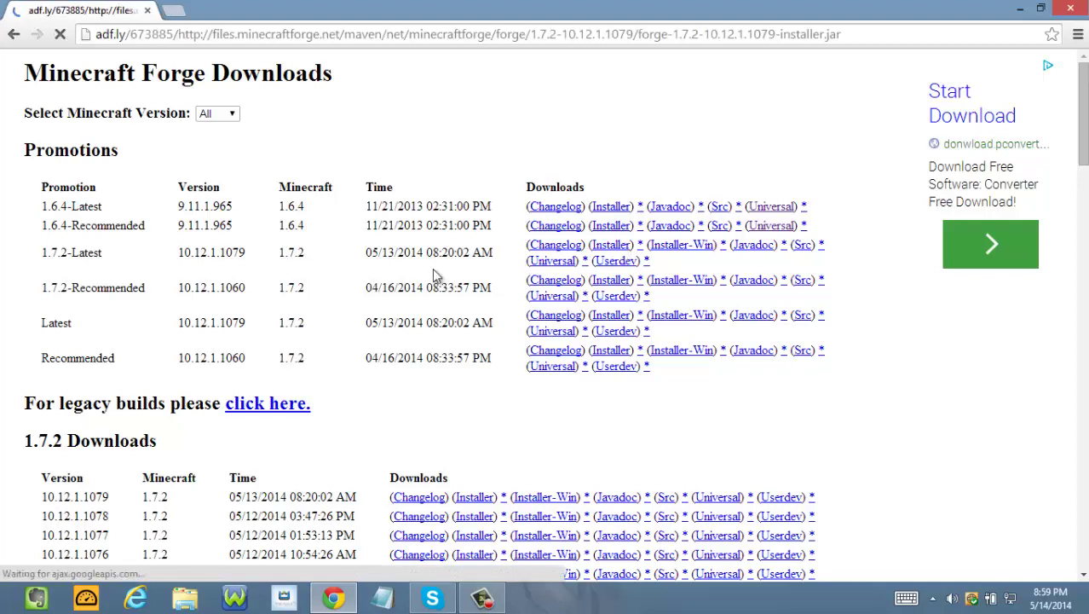
click(147, 10)
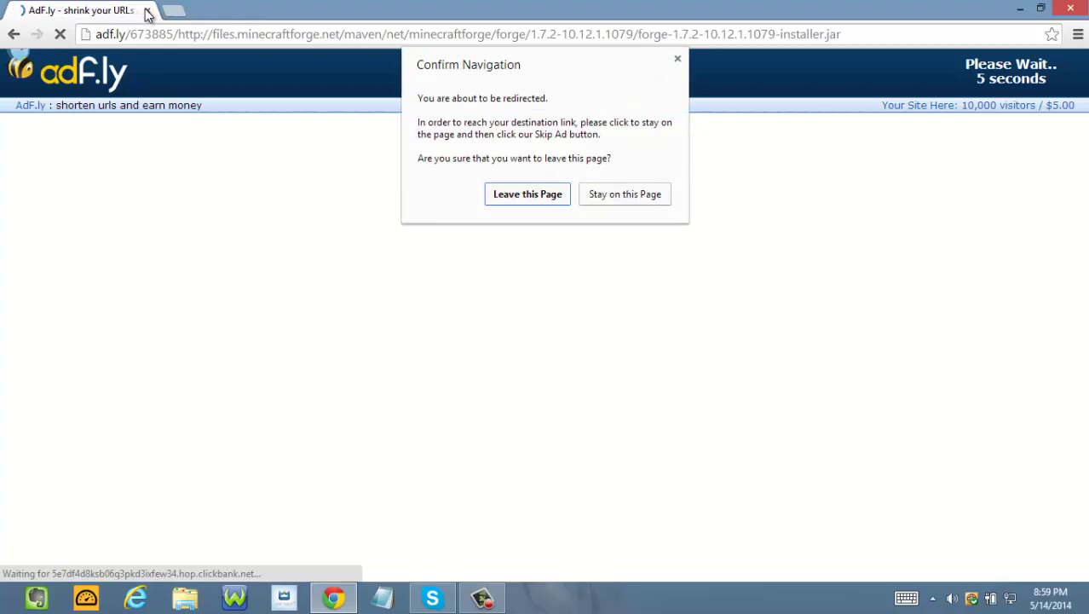
Leave the page and launch the forge-1.7.2 installer from the desktop.
click(528, 194)
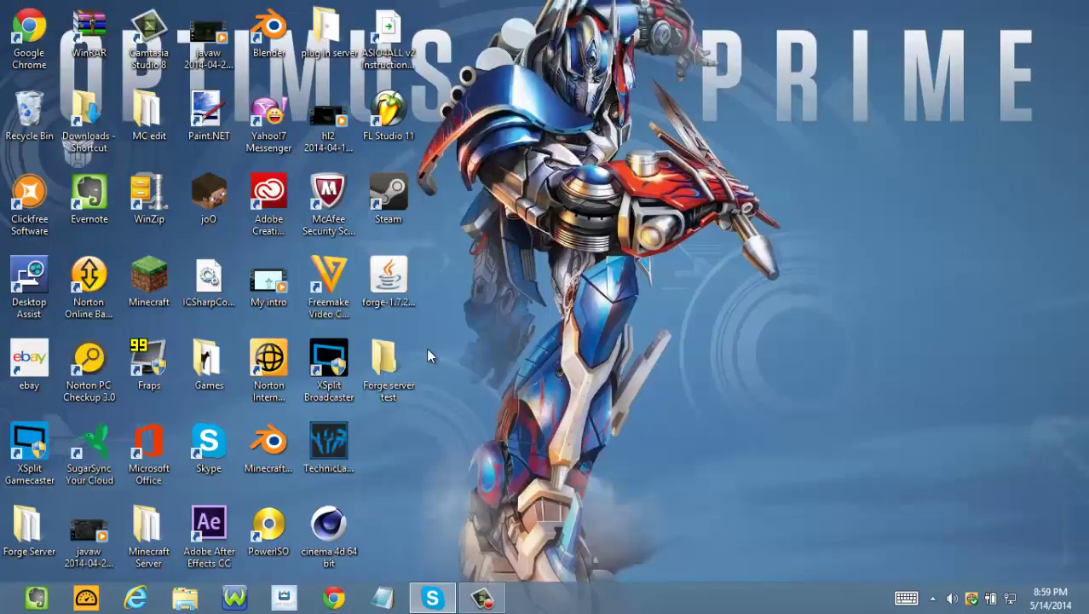
click(388, 290)
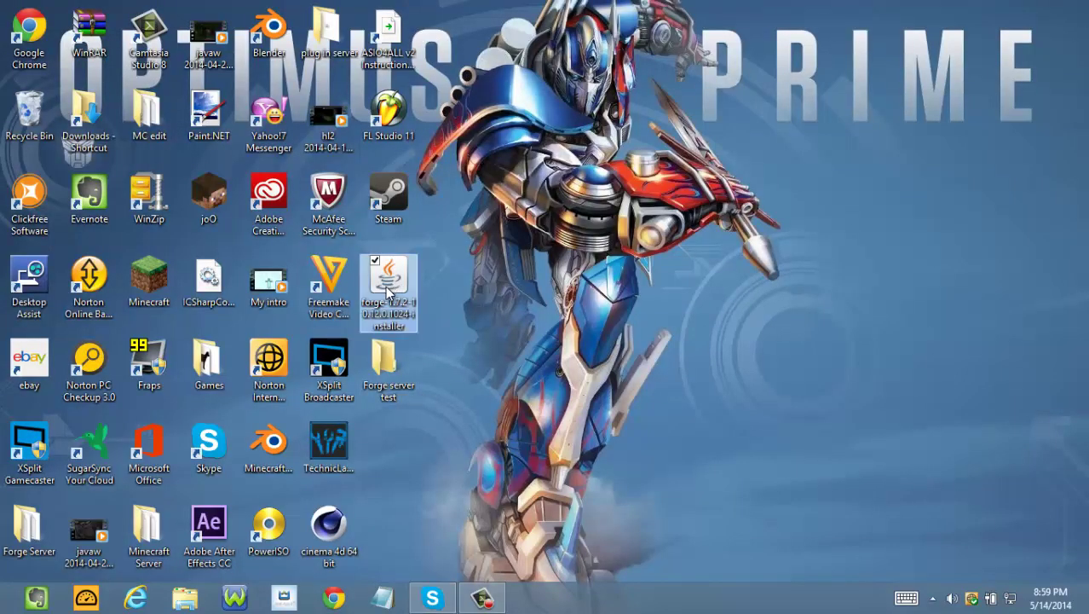
double_click(387, 290)
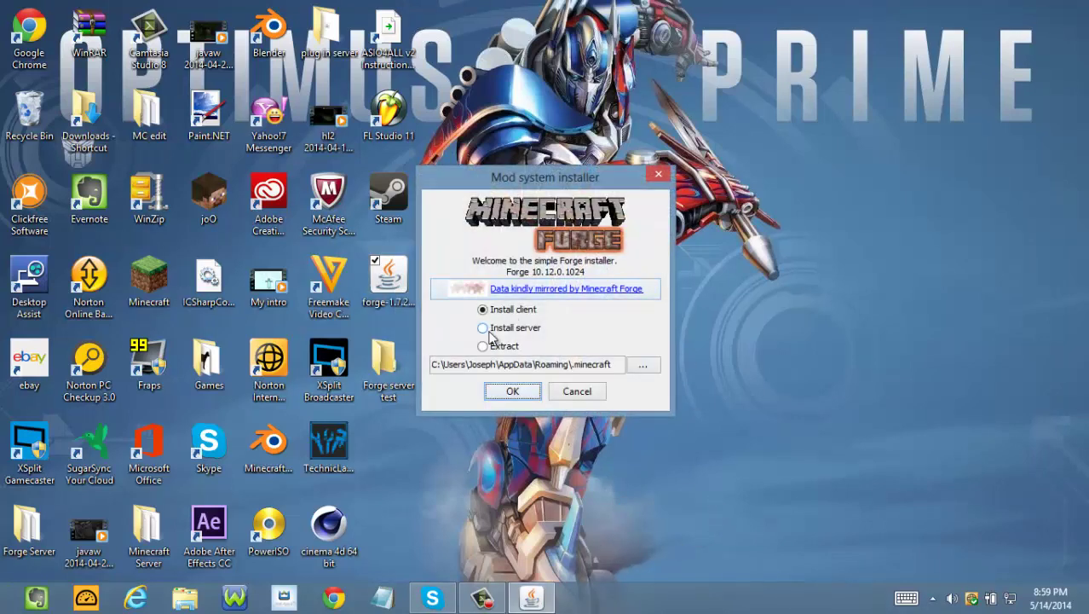
Choose Install server with the Desktop's Forge server test folder as the target.
click(483, 328)
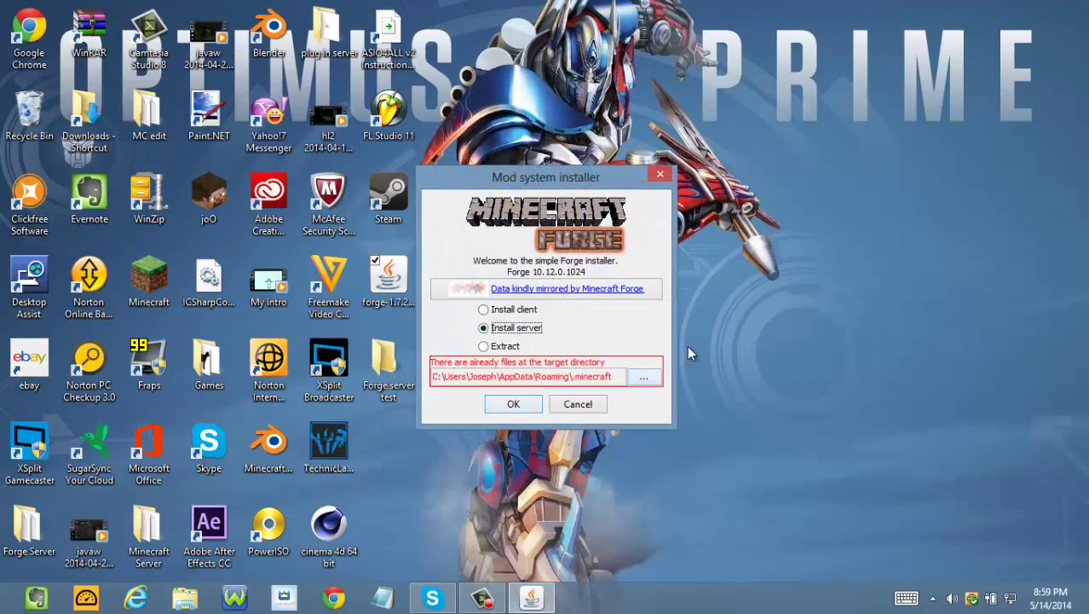
click(645, 379)
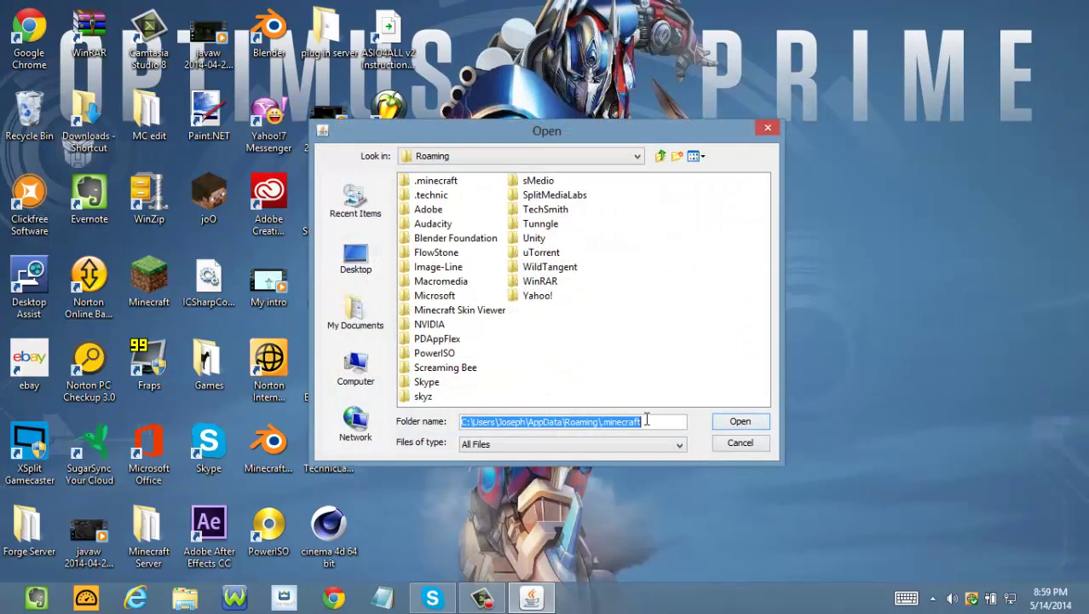
click(355, 258)
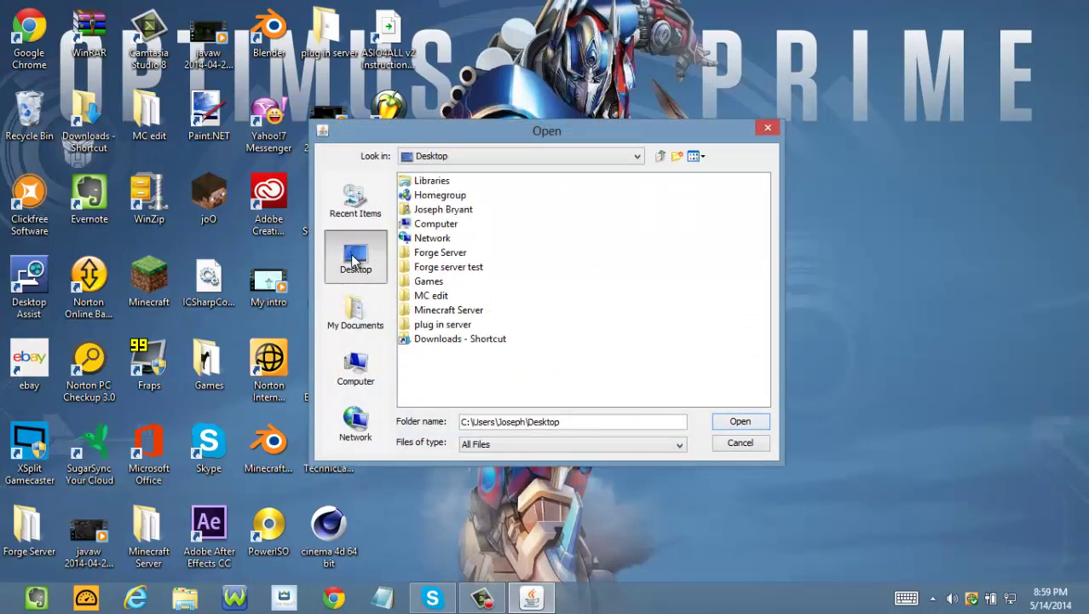
click(475, 270)
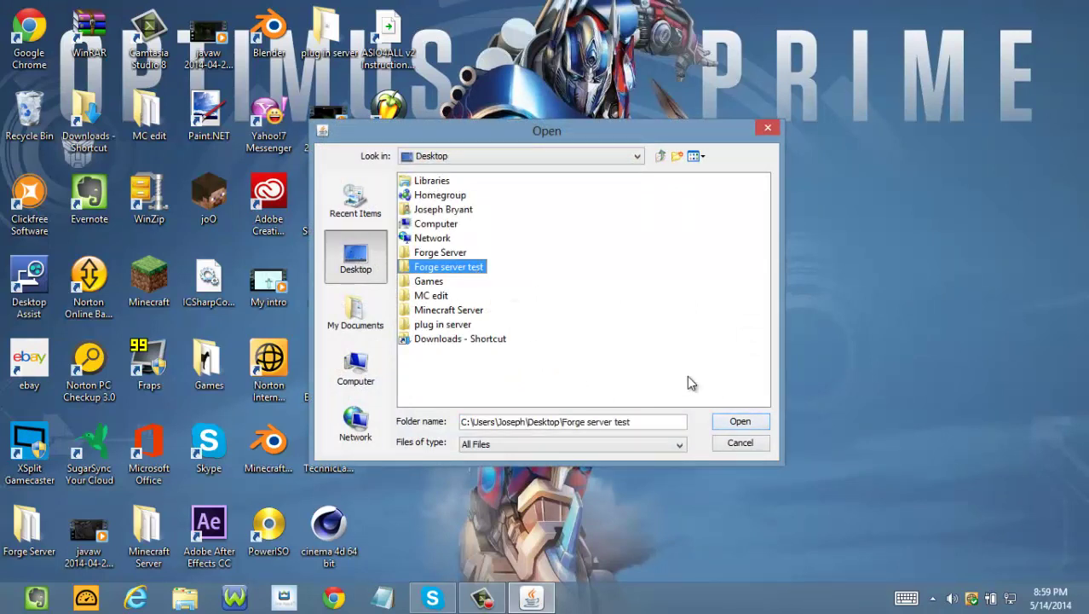
click(739, 421)
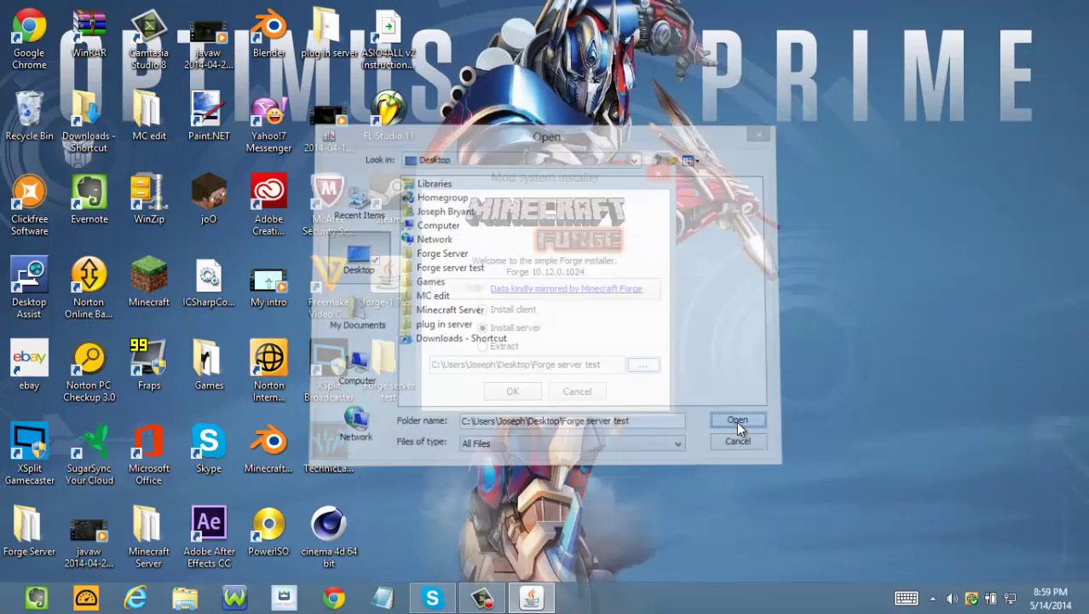
Install the Forge server, then select the minecraft_server.1.7.2 jar in Forge server test.
click(528, 391)
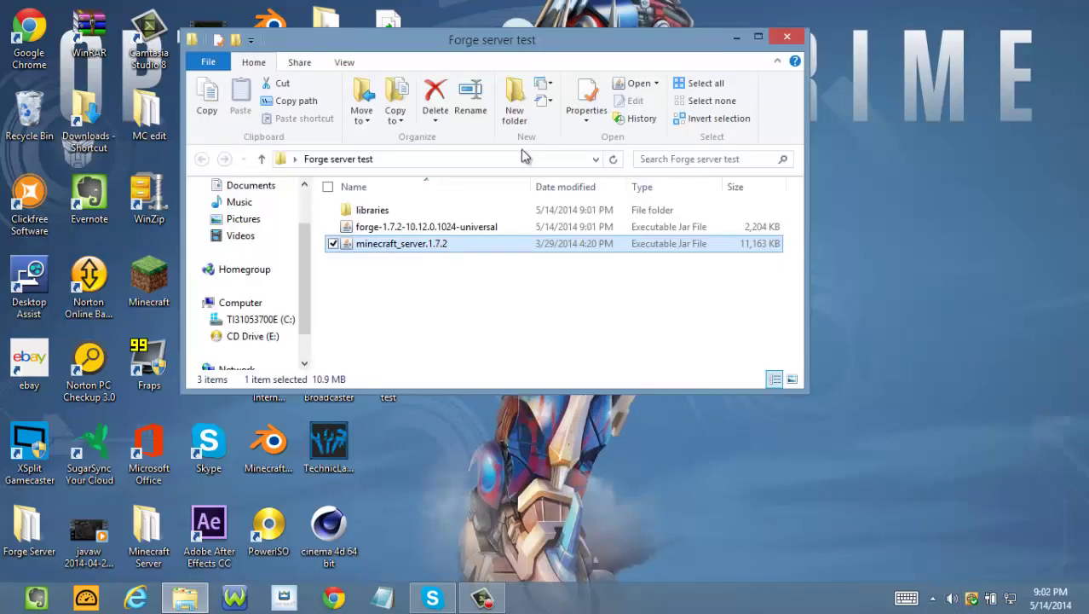
click(428, 271)
click(402, 246)
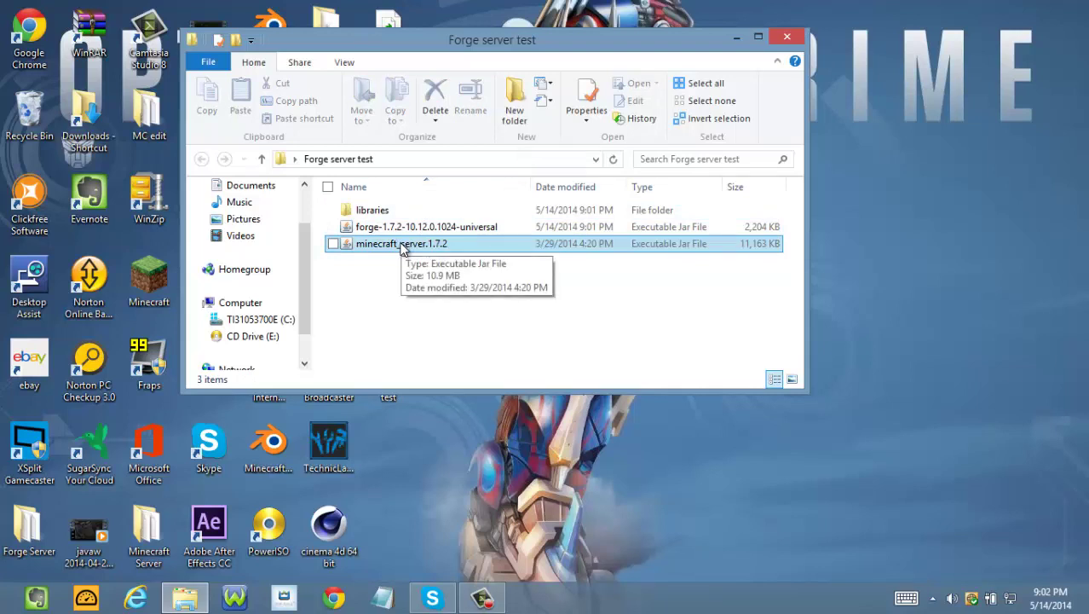
click(402, 248)
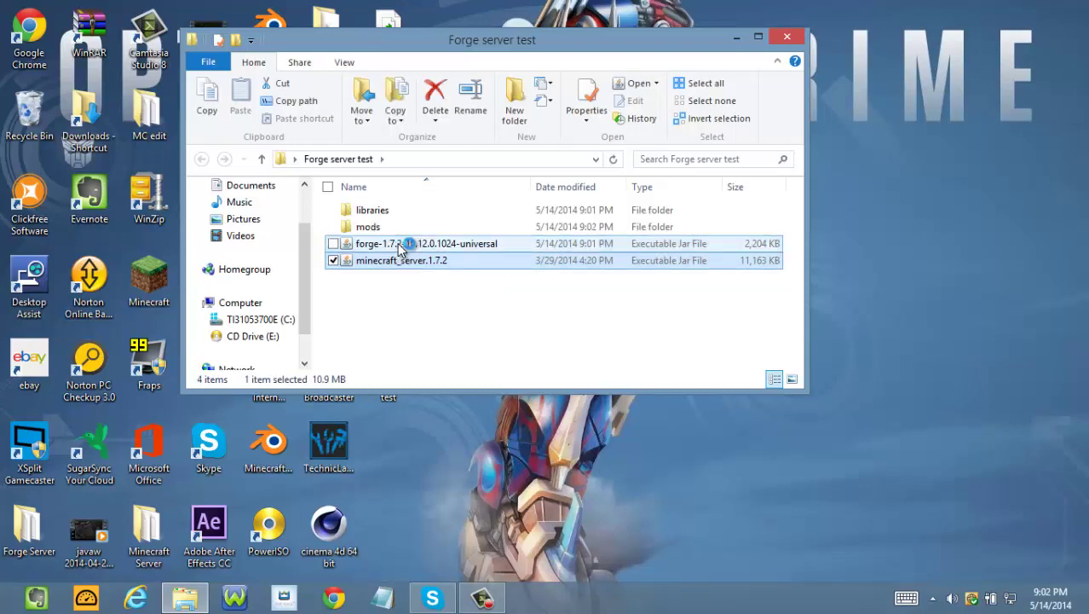
Launch the Forge universal server jar and send it the stop command.
double_click(397, 243)
text(stop)
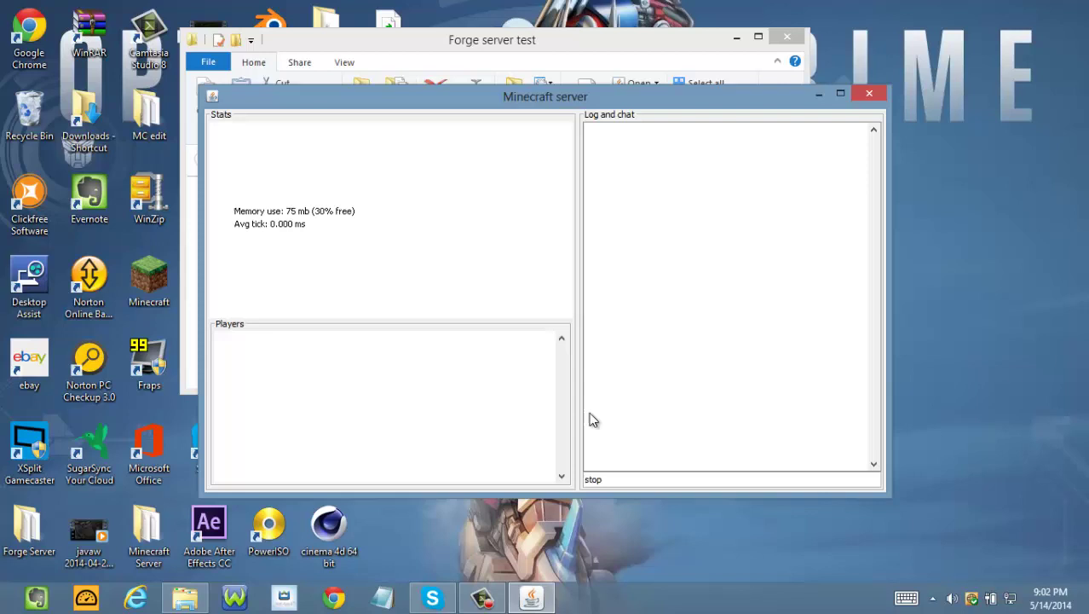
key(Return)
Close the server window, check the empty mods folder, and return to Forge server test.
click(868, 93)
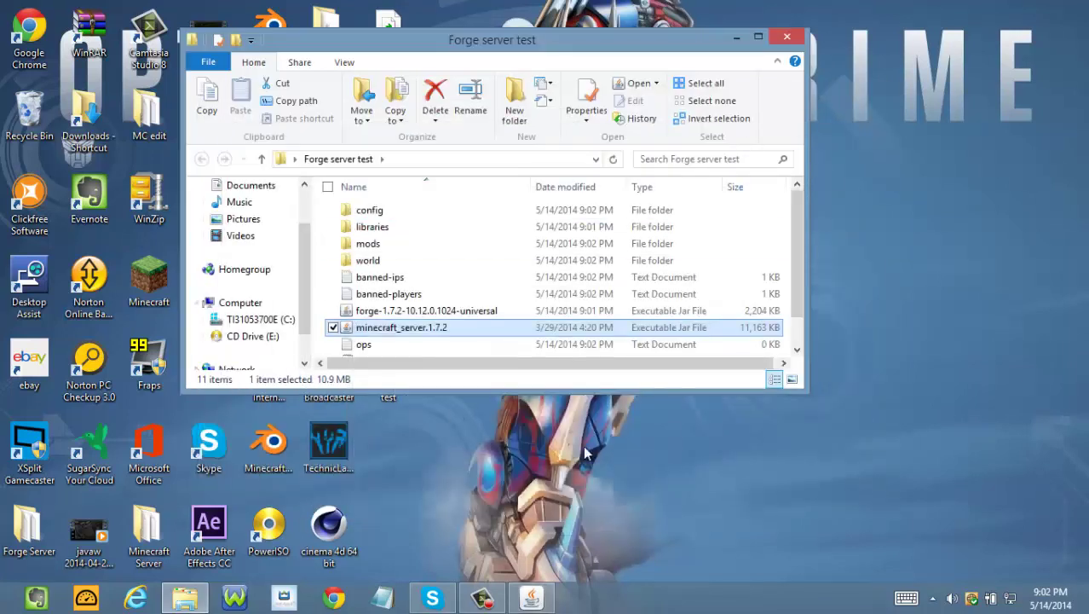
scroll(431, 342, down, 1)
scroll(437, 341, up, 1)
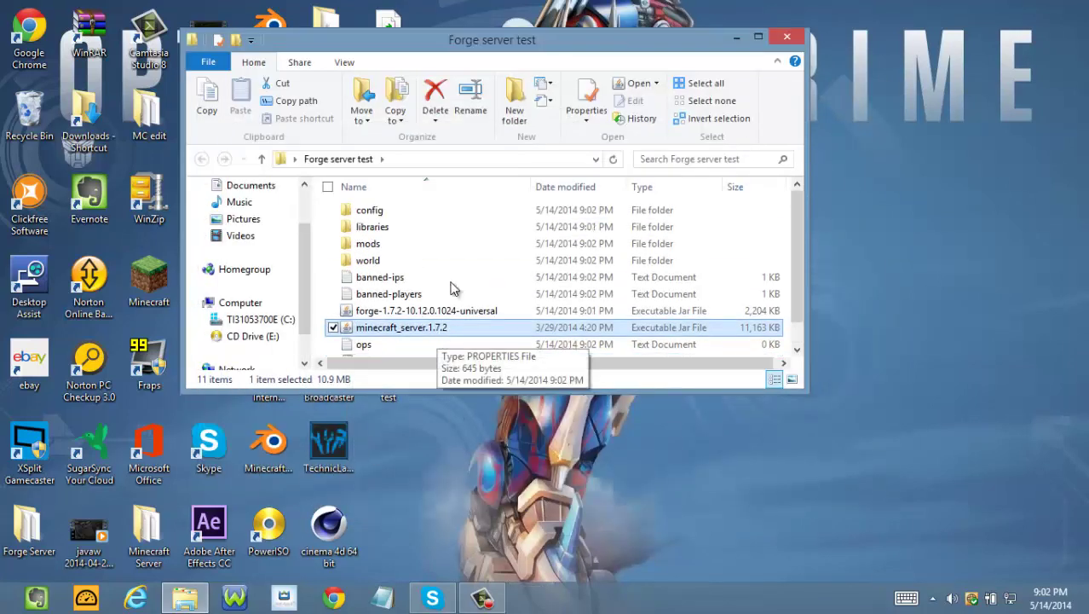
scroll(442, 306, down, 1)
scroll(437, 310, up, 1)
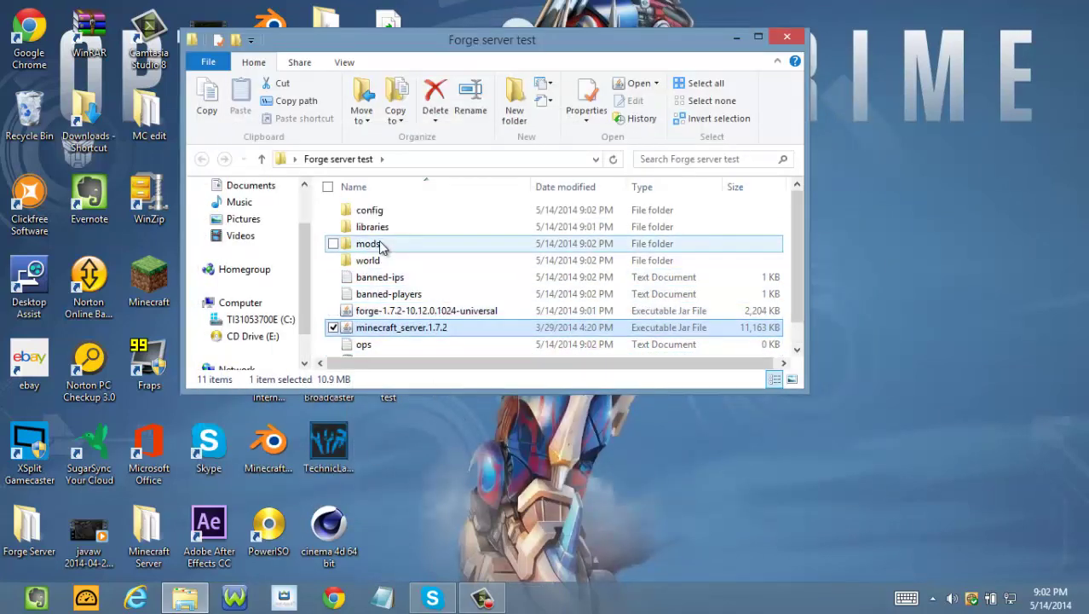
double_click(382, 246)
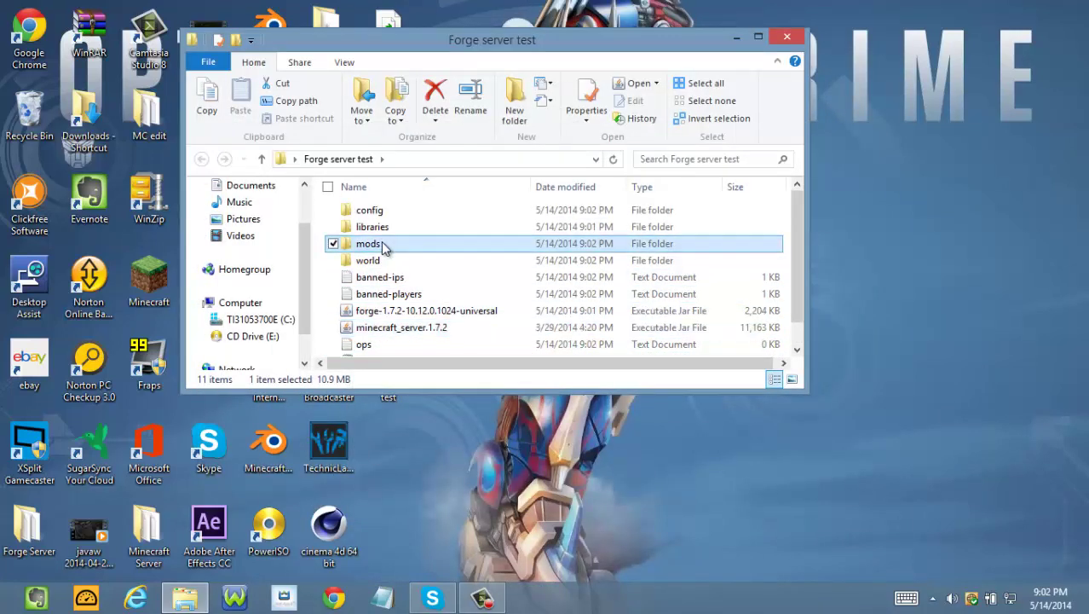
click(201, 159)
scroll(351, 271, down, 1)
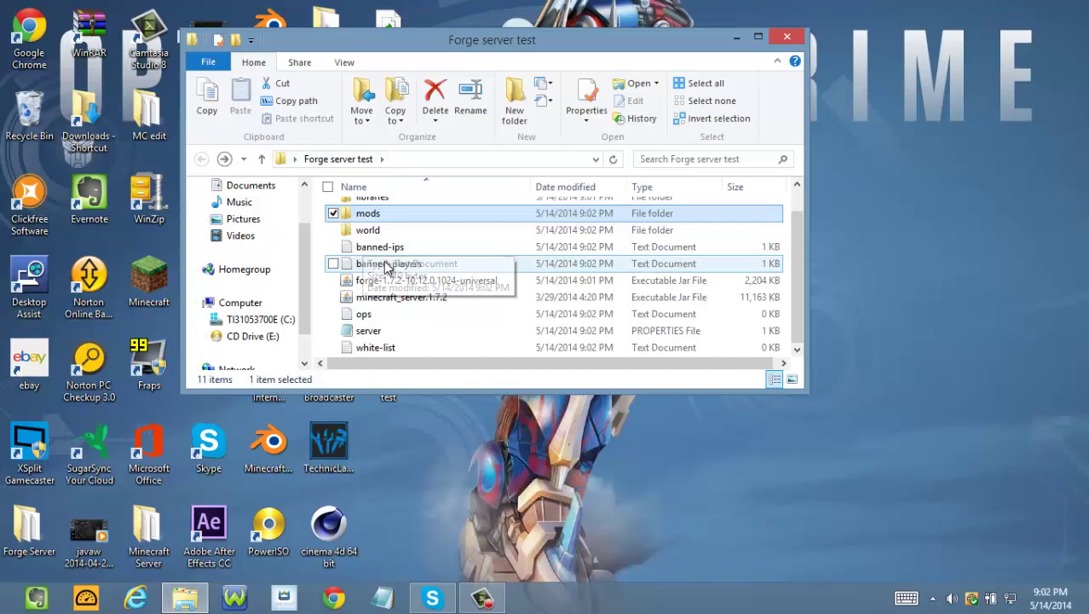
Open the forge-1.7.2-10.12.0.1024-universal jar with WinRAR archiver.
right_click(388, 288)
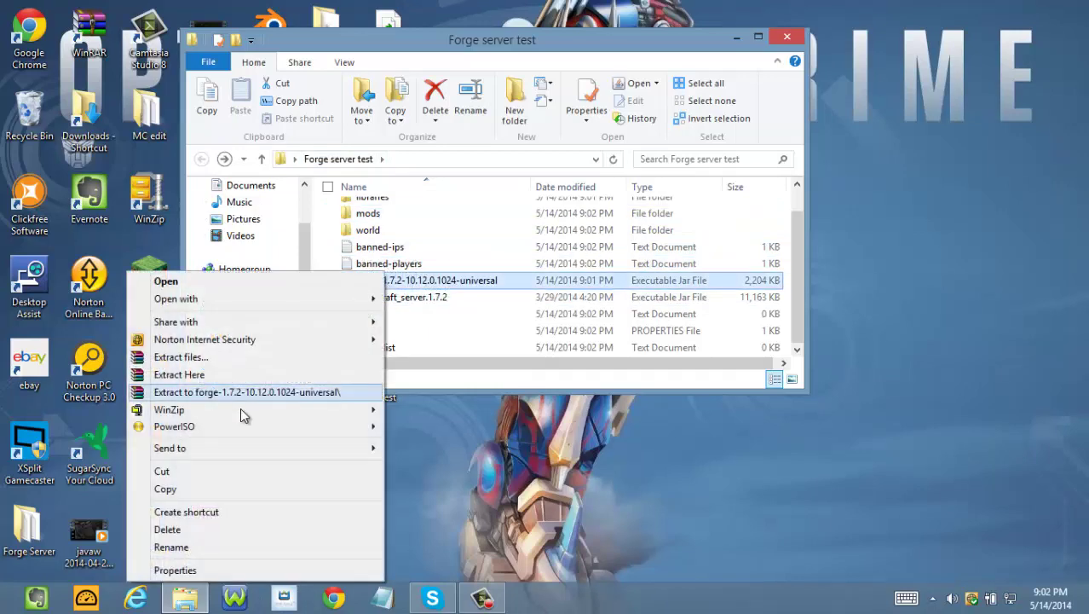
mouse_move(189, 300)
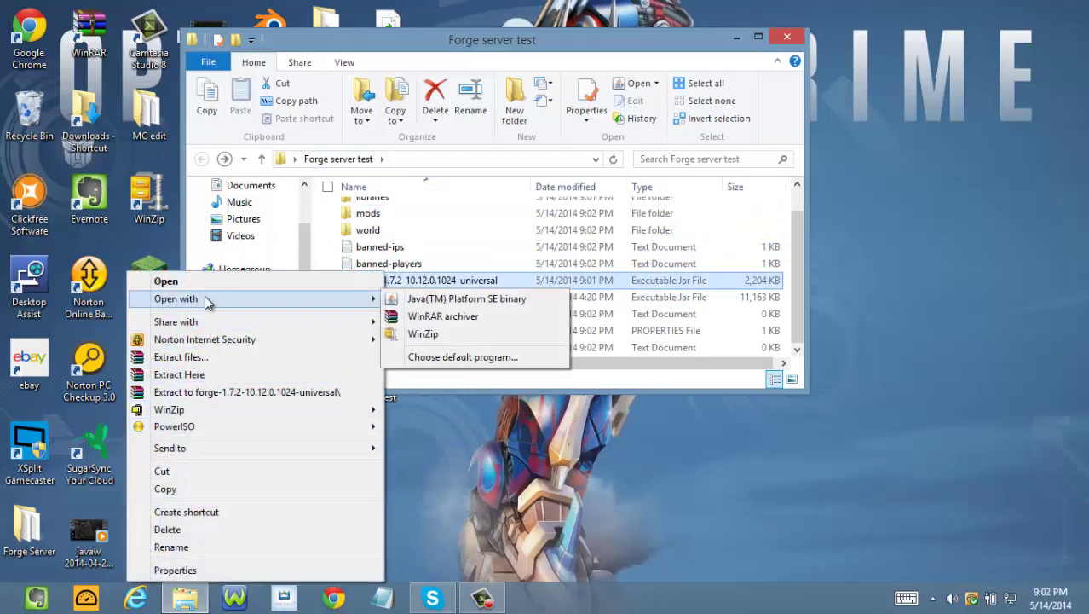
click(408, 385)
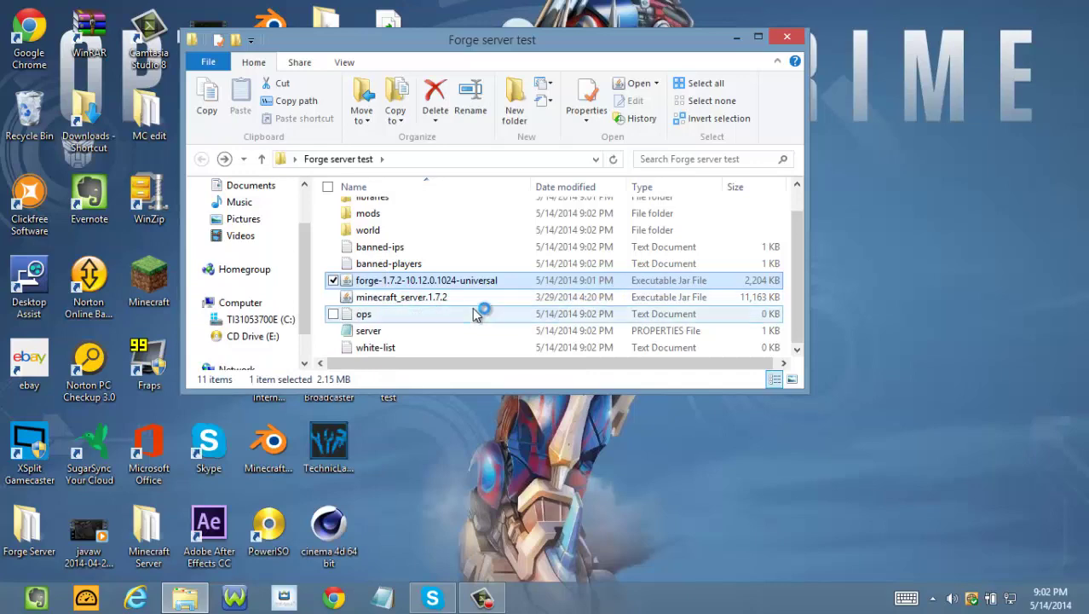
Open minecraft_server.1.7.2 with WinRAR archiver as well, then minimize its window.
click(521, 270)
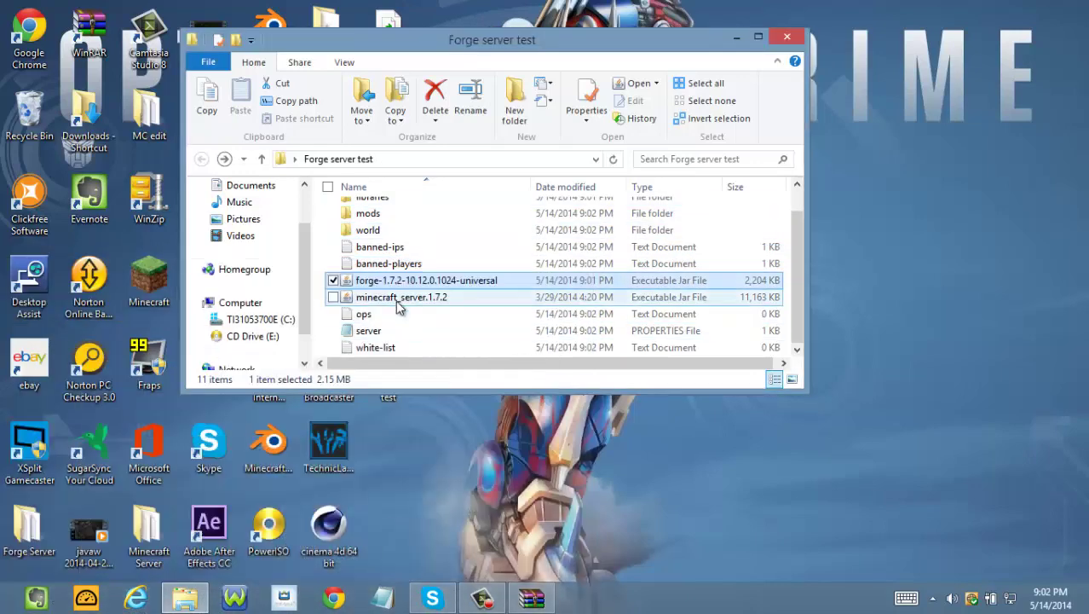
right_click(395, 297)
mouse_move(321, 304)
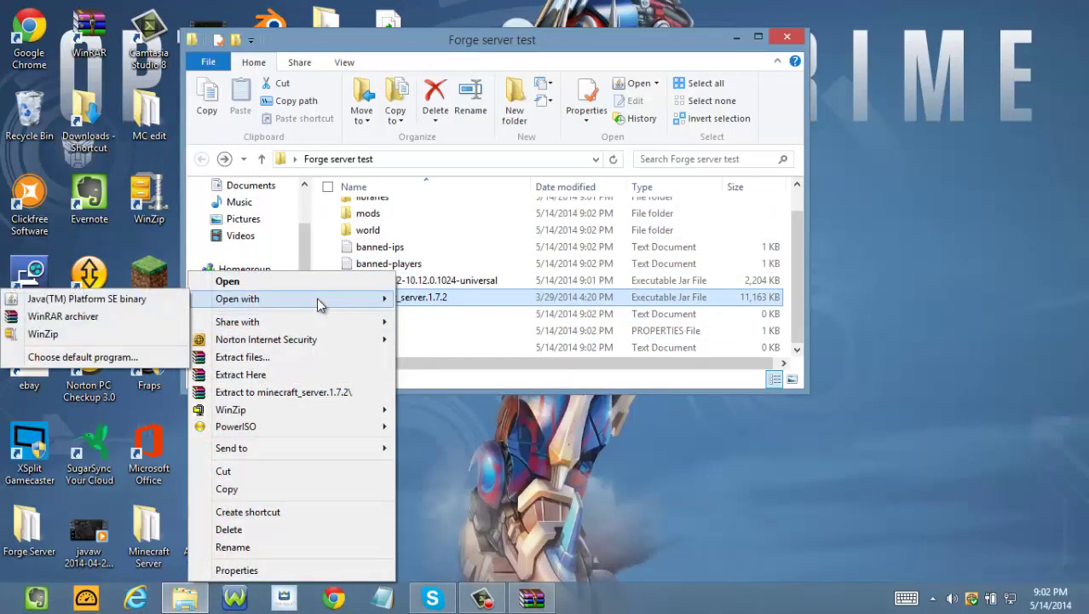
click(63, 316)
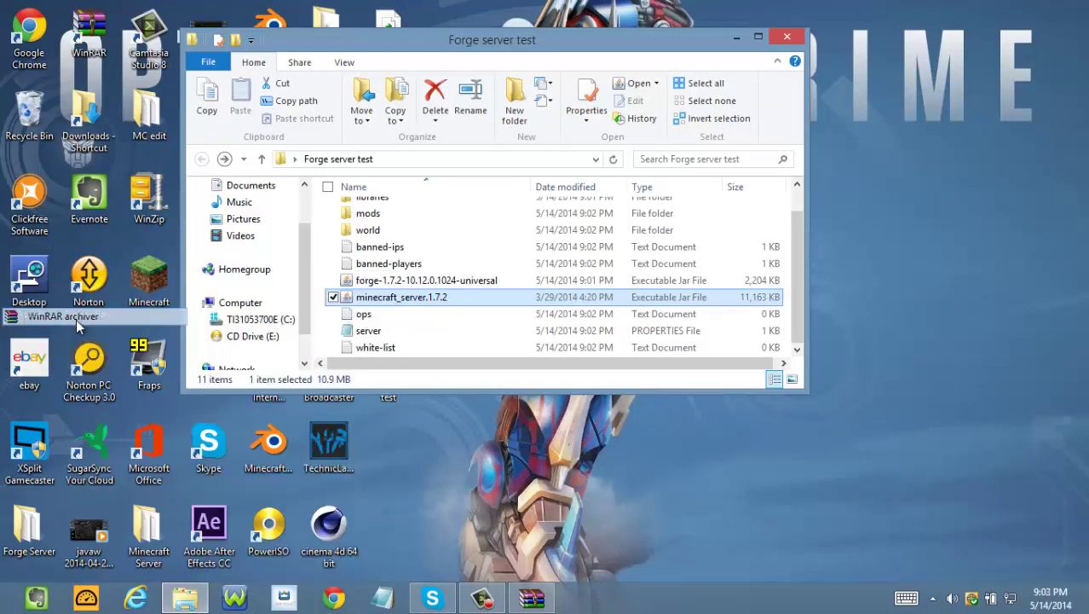
click(520, 267)
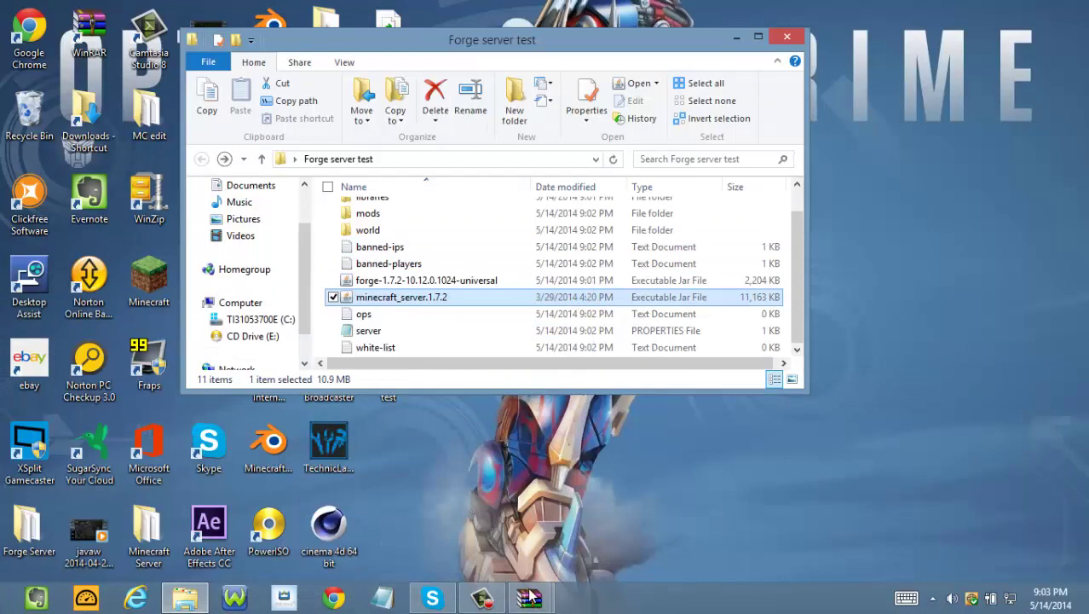
Restore the Forge archive window and move it up and to the right.
mouse_move(528, 598)
click(439, 495)
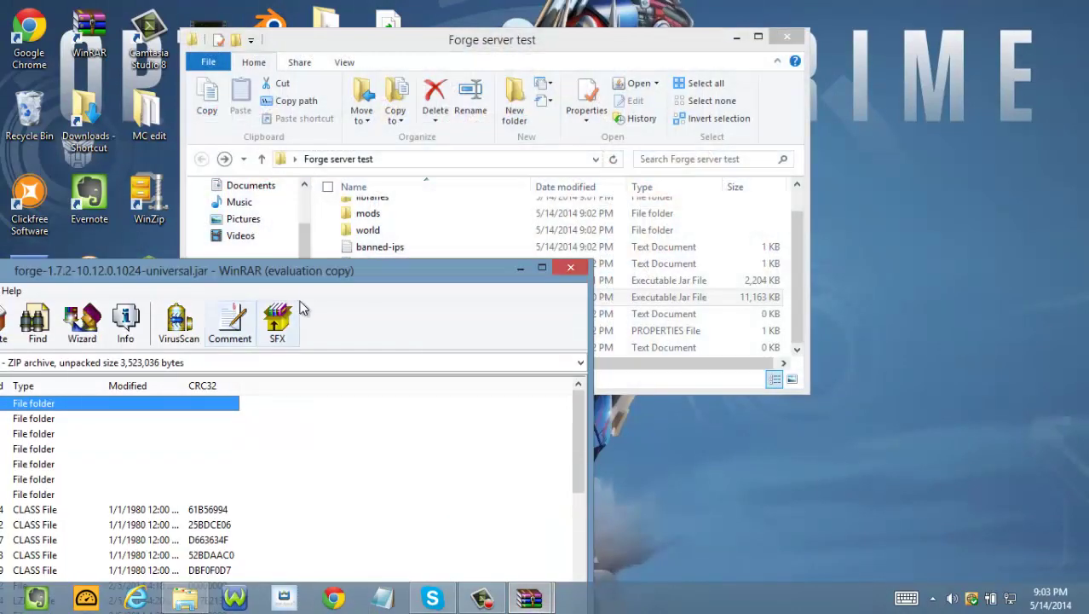
drag(397, 256, 656, 139)
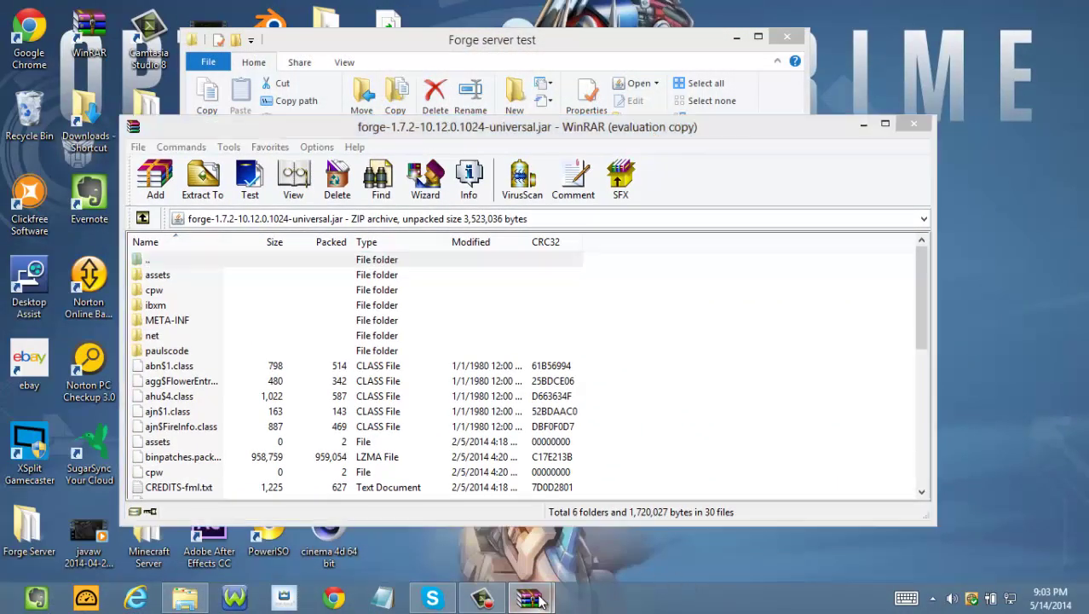
Bring the minecraft_server archive forward and delete its META-INF folder, confirming Yes.
mouse_move(529, 599)
click(632, 511)
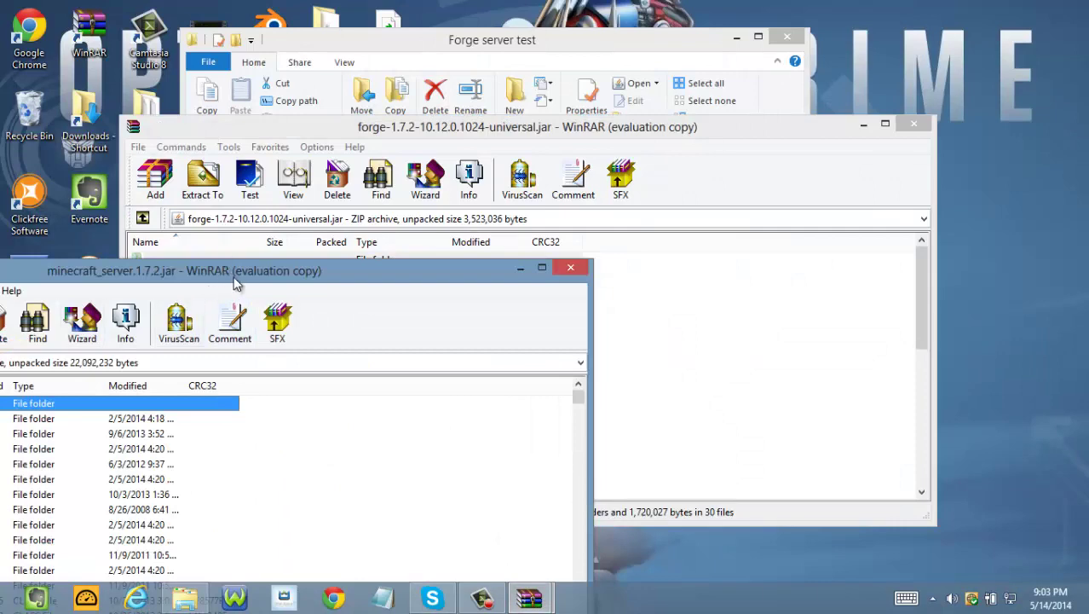
mouse_move(234, 275)
mouse_down()
mouse_move(465, 203)
mouse_move(685, 85)
mouse_up()
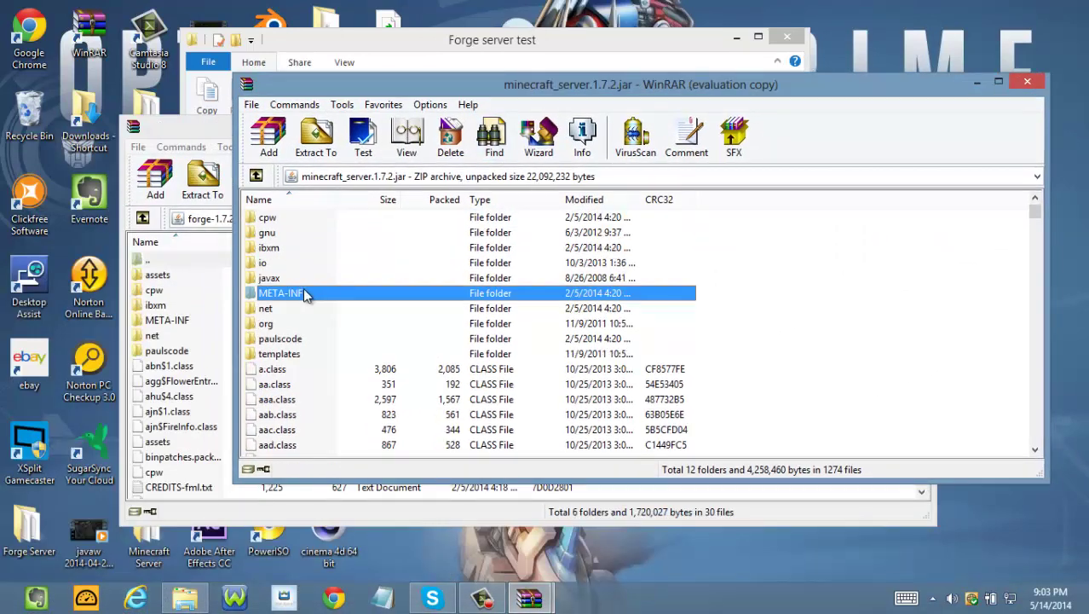
key(Delete)
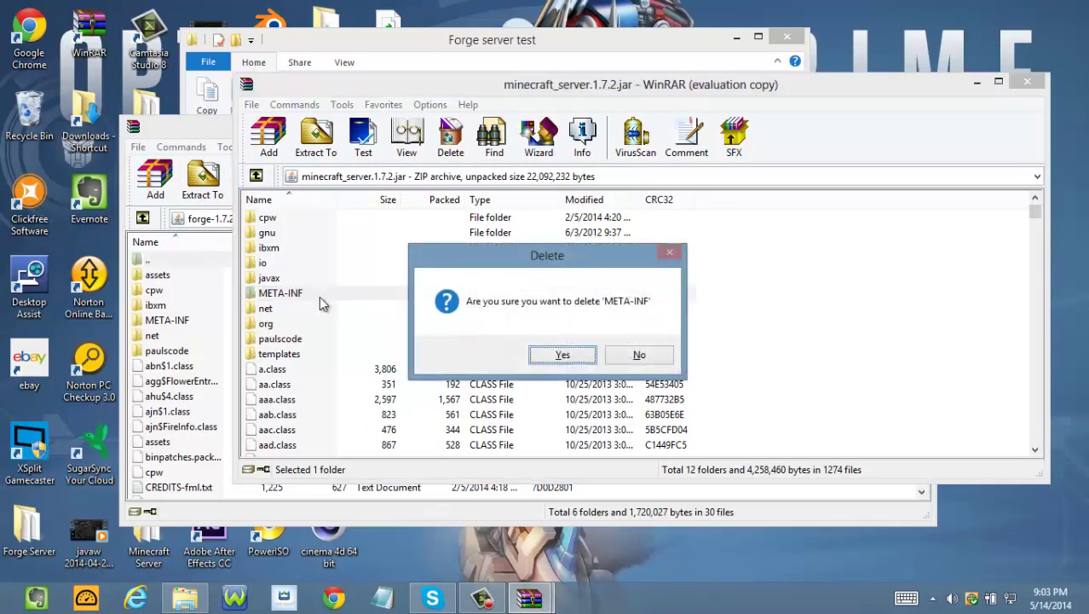
click(551, 351)
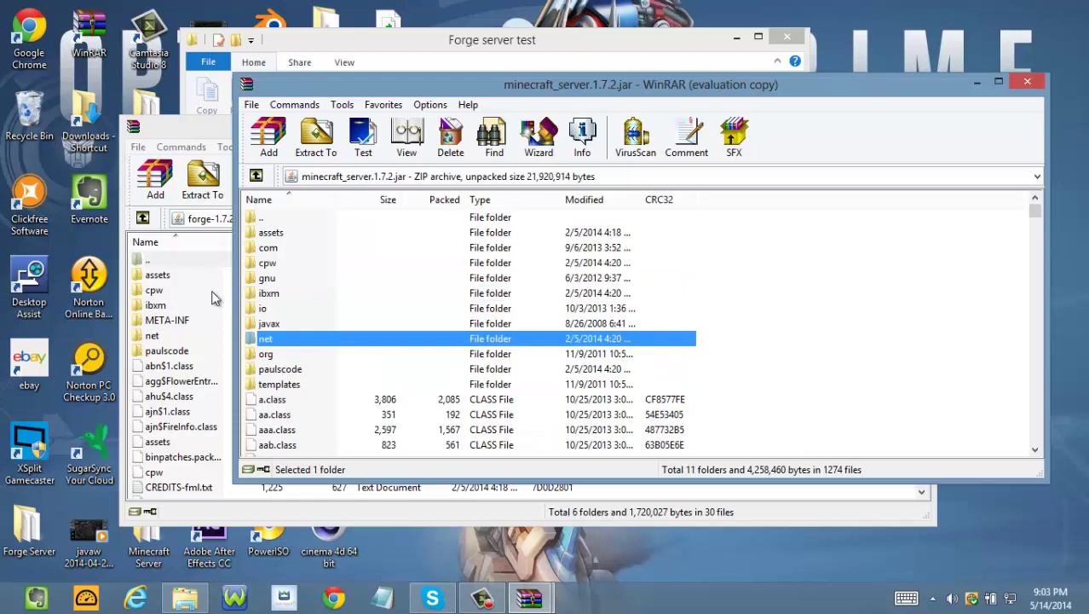
Copy everything from the Forge universal jar into minecraft_server.1.7.2.jar, confirm, and close the server archive.
click(182, 174)
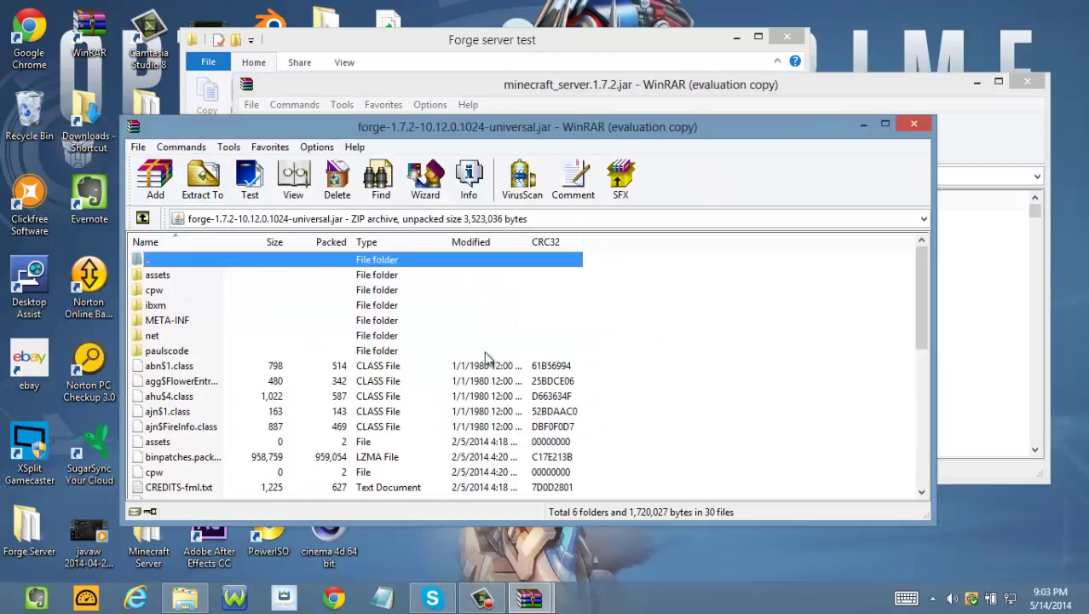
click(254, 277)
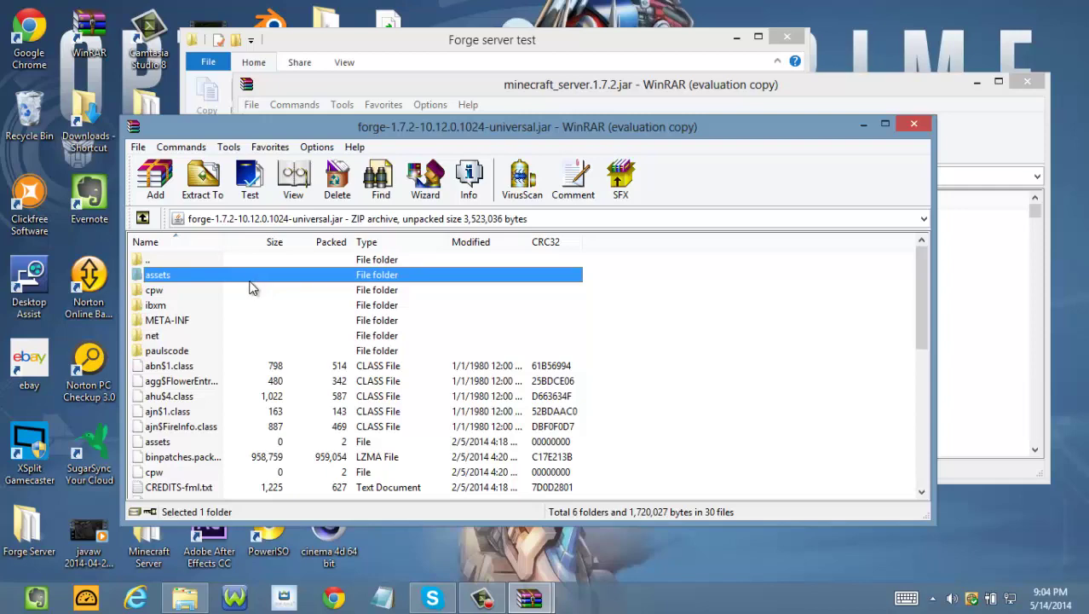
key(ctrl+a)
drag(438, 253, 986, 254)
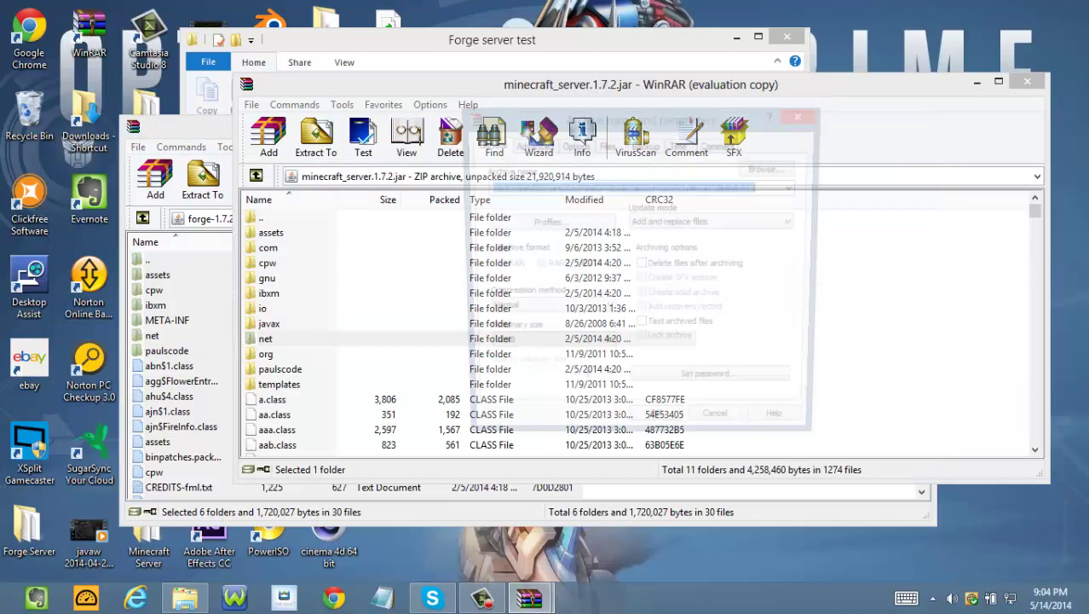
click(656, 429)
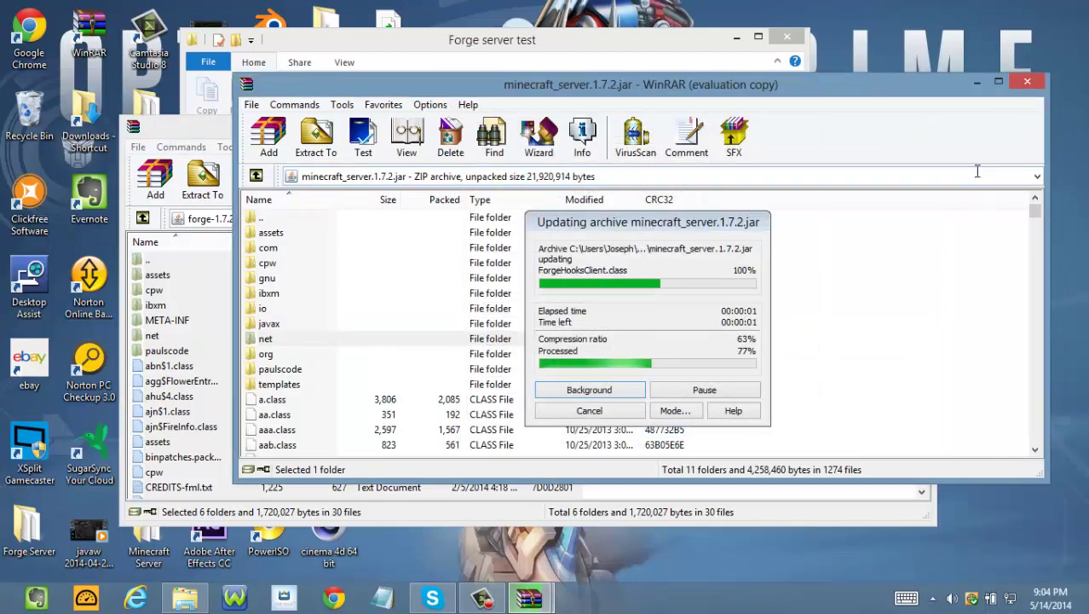
click(1038, 83)
Close the Forge jar archive and launch the Minecraft Launcher from the desktop shortcut.
click(919, 122)
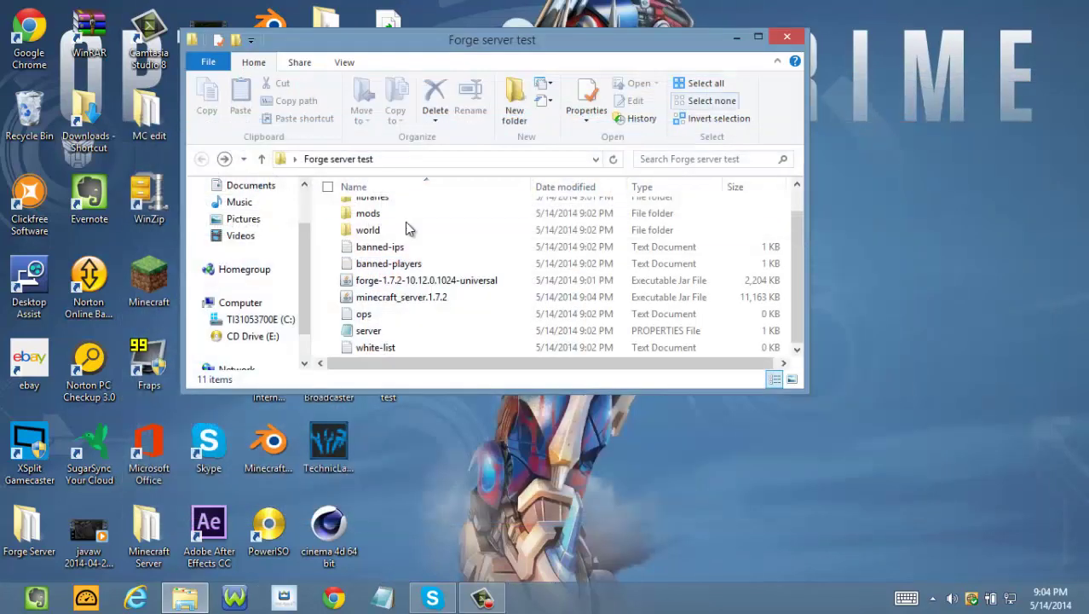
scroll(396, 307, up, 1)
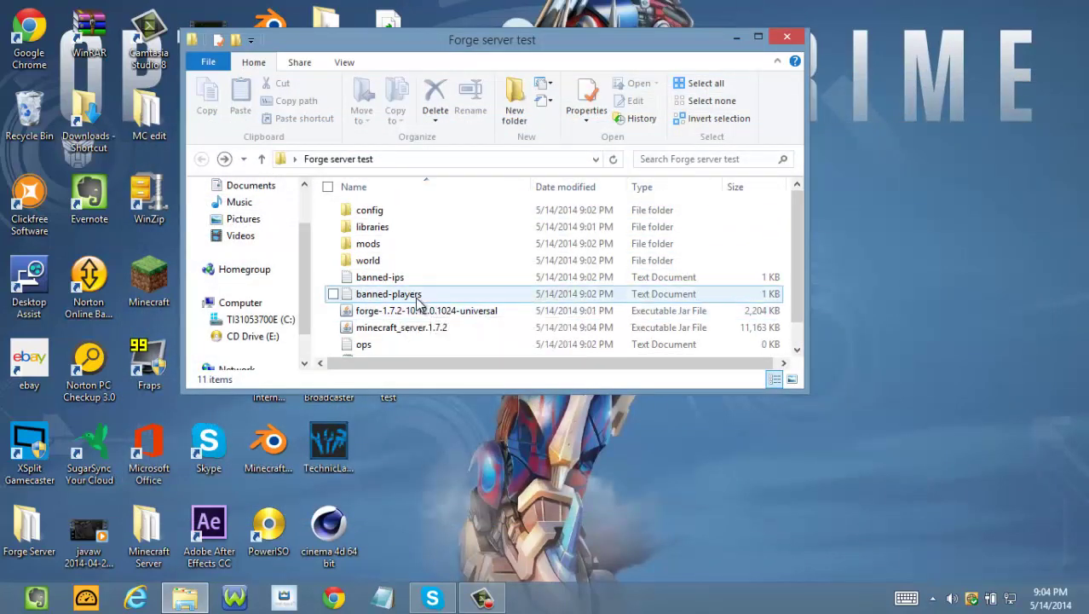
scroll(426, 299, down, 1)
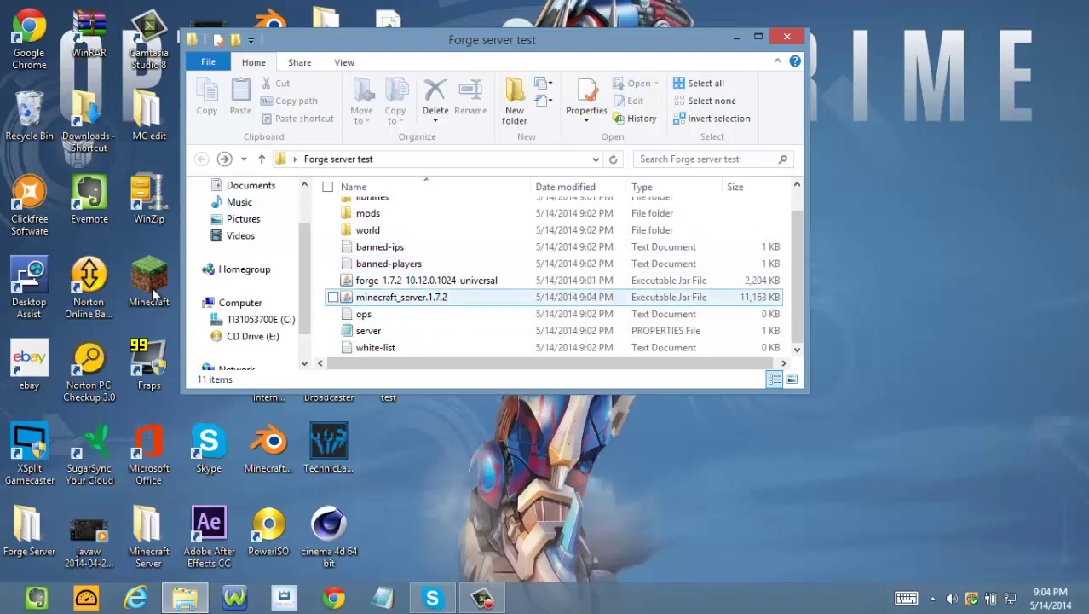
click(149, 277)
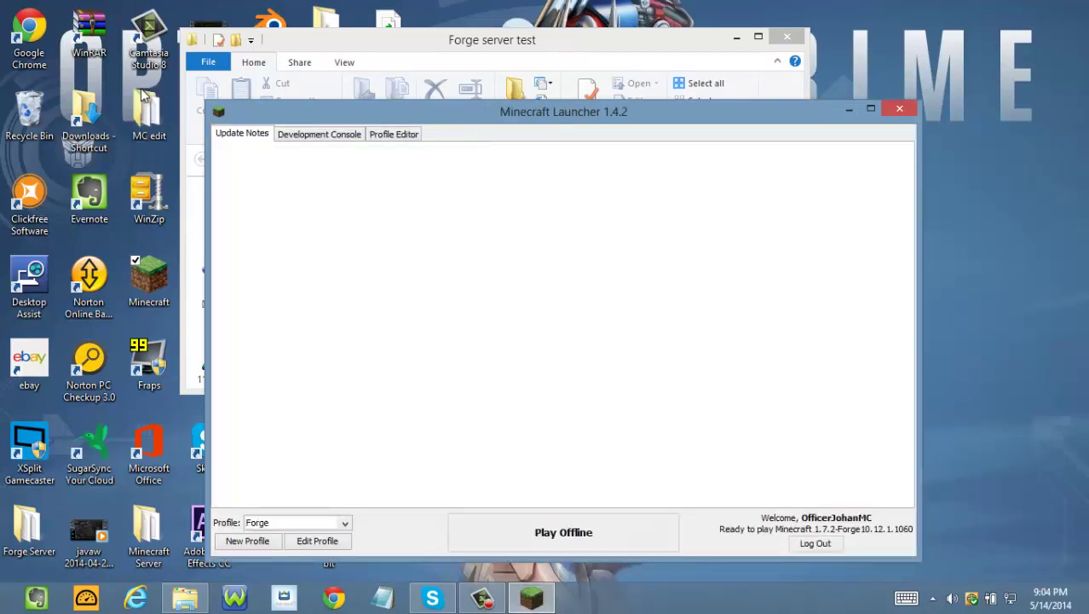
Bring the Forge server test Explorer window back in front of the launcher.
click(556, 43)
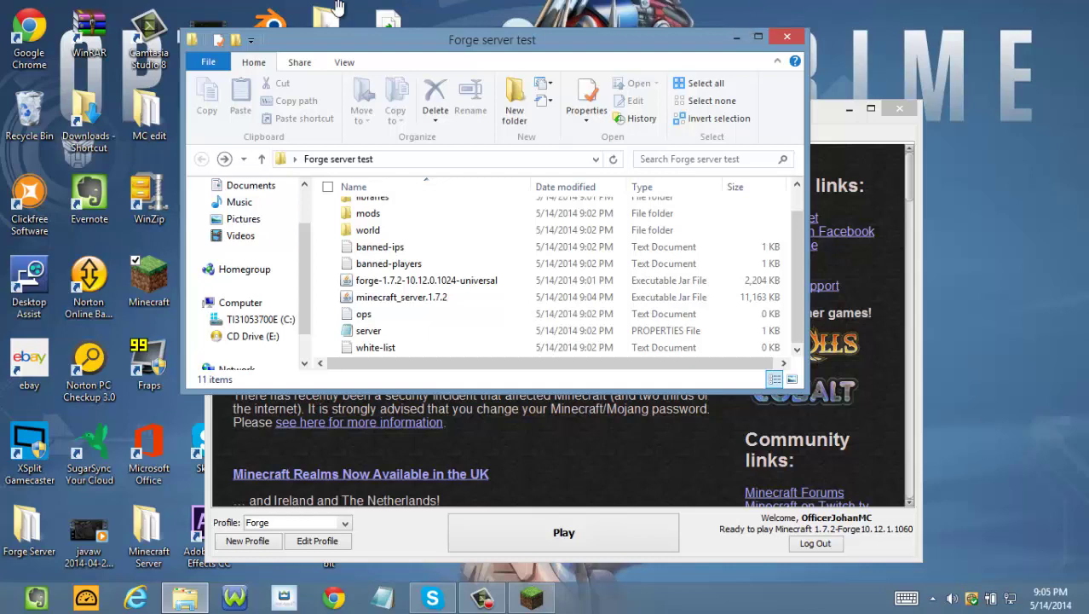
scroll(415, 230, up, 1)
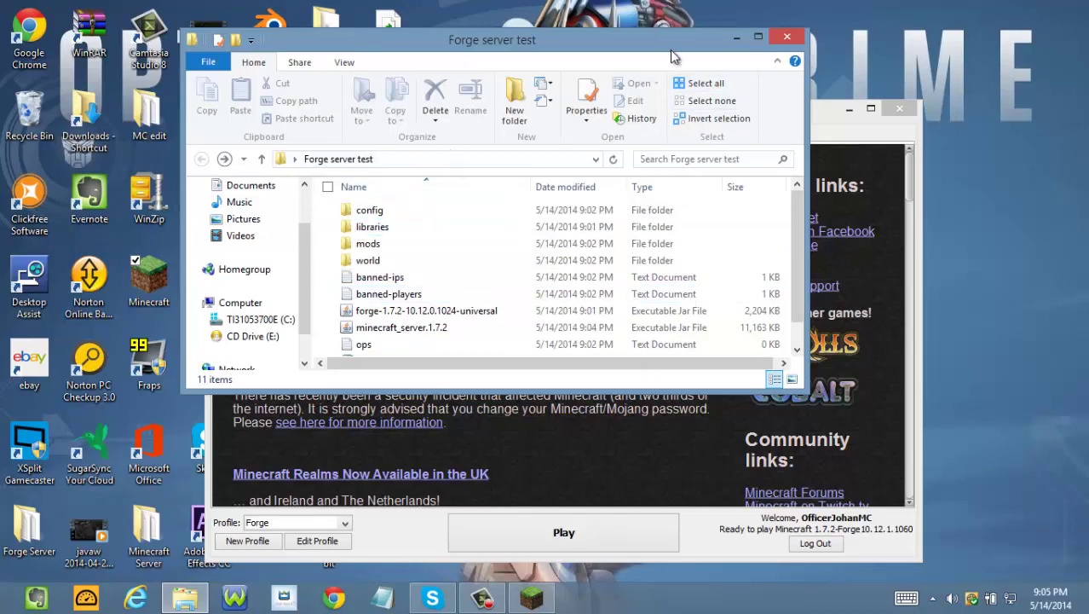
Reposition the Forge server test folder and run the patched minecraft_server.1.7.2 jar.
mouse_move(657, 50)
mouse_down()
mouse_move(542, 124)
mouse_move(378, 155)
mouse_move(586, 162)
mouse_up()
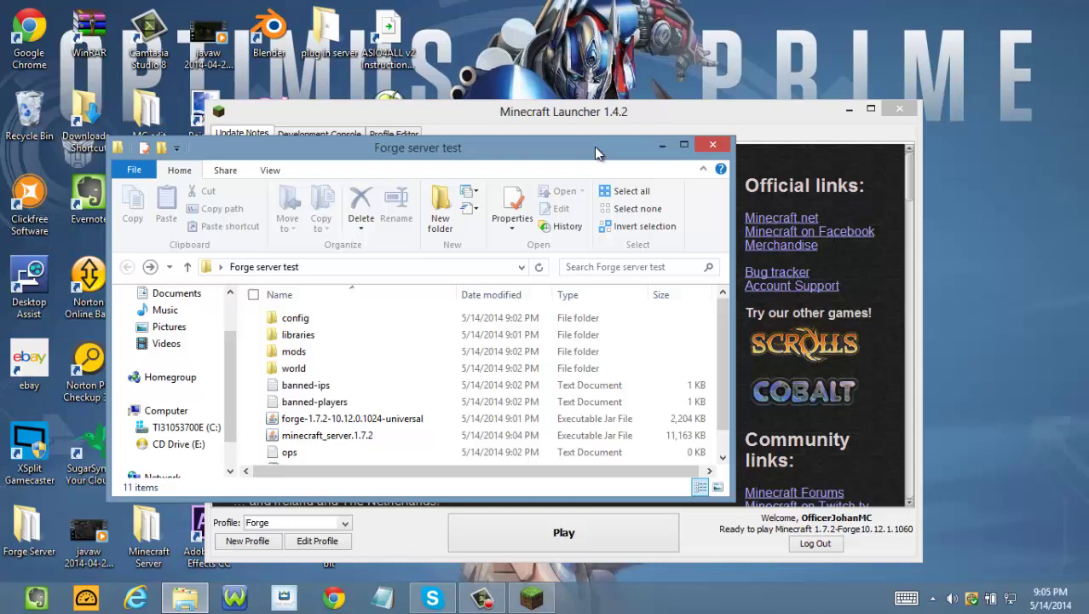
scroll(426, 317, down, 1)
scroll(345, 320, up, 1)
scroll(264, 384, down, 1)
scroll(264, 383, up, 1)
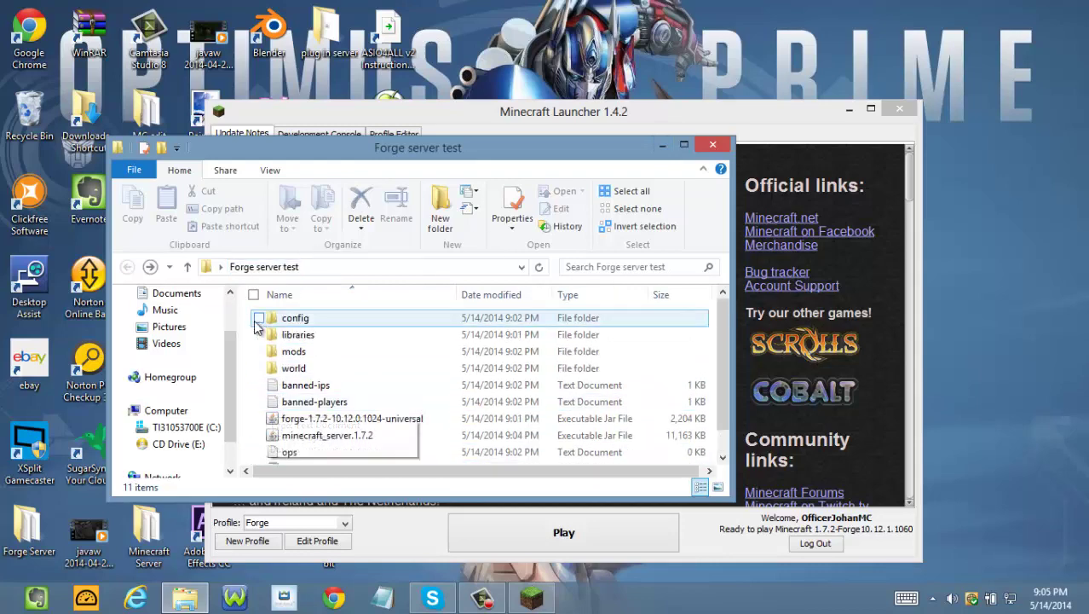
mouse_move(243, 317)
mouse_down()
mouse_move(464, 481)
mouse_move(441, 307)
mouse_move(281, 367)
mouse_move(358, 379)
mouse_move(450, 305)
mouse_up()
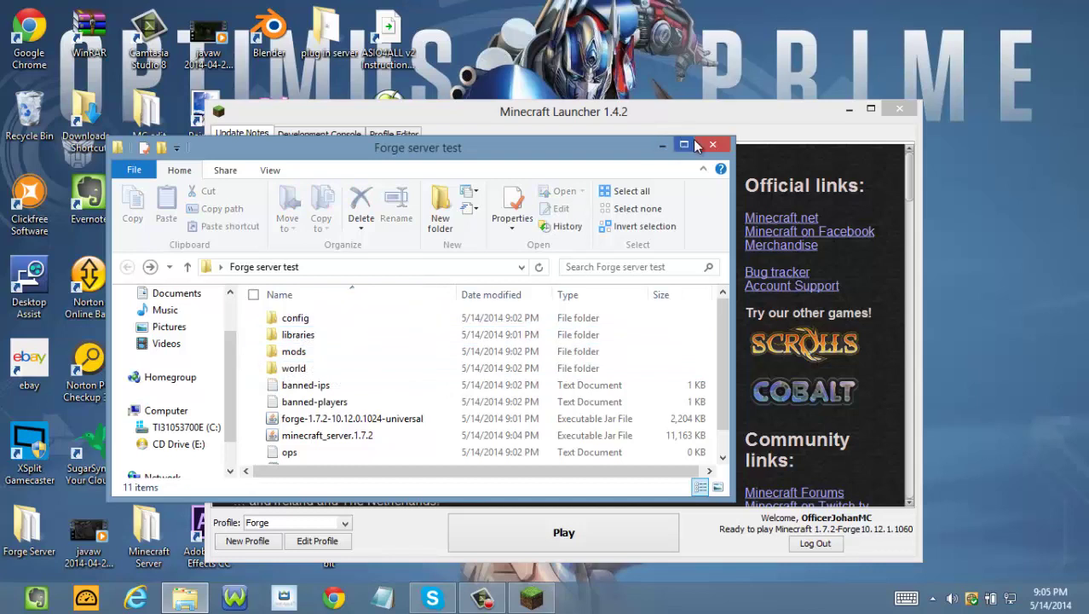
click(333, 436)
mouse_move(334, 436)
mouse_down()
mouse_move(306, 379)
mouse_move(298, 383)
mouse_move(461, 303)
mouse_up()
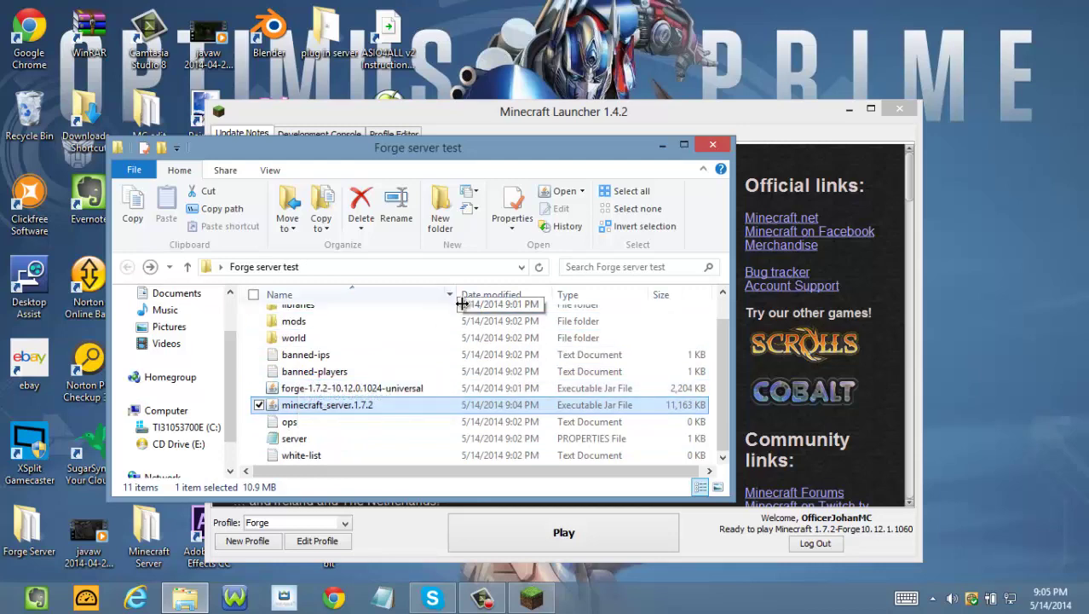
double_click(358, 405)
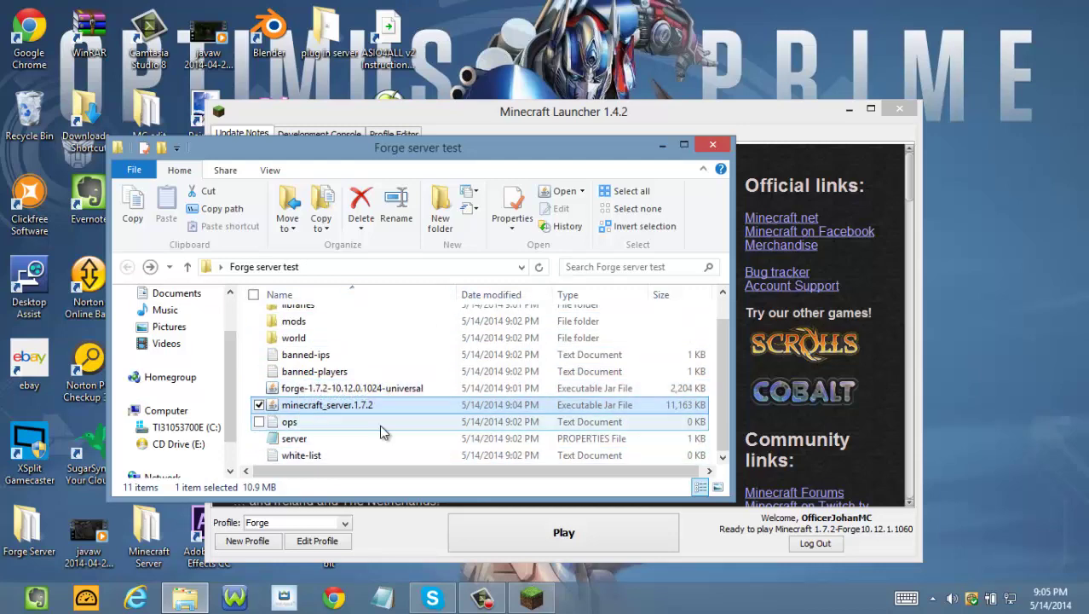
Shut down the running server and open server.properties in Notepad.
click(853, 96)
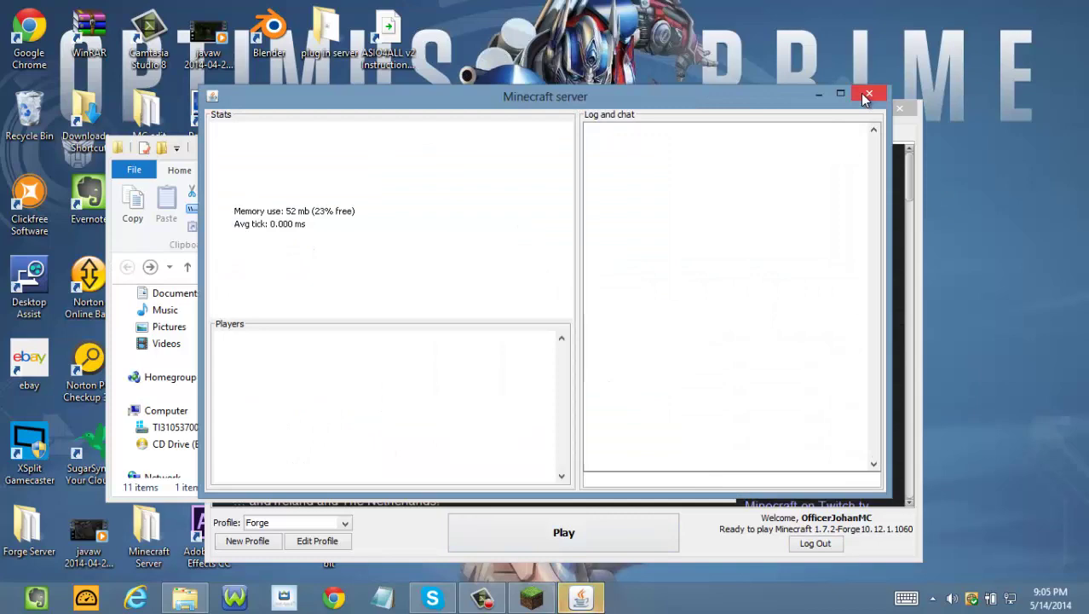
click(852, 95)
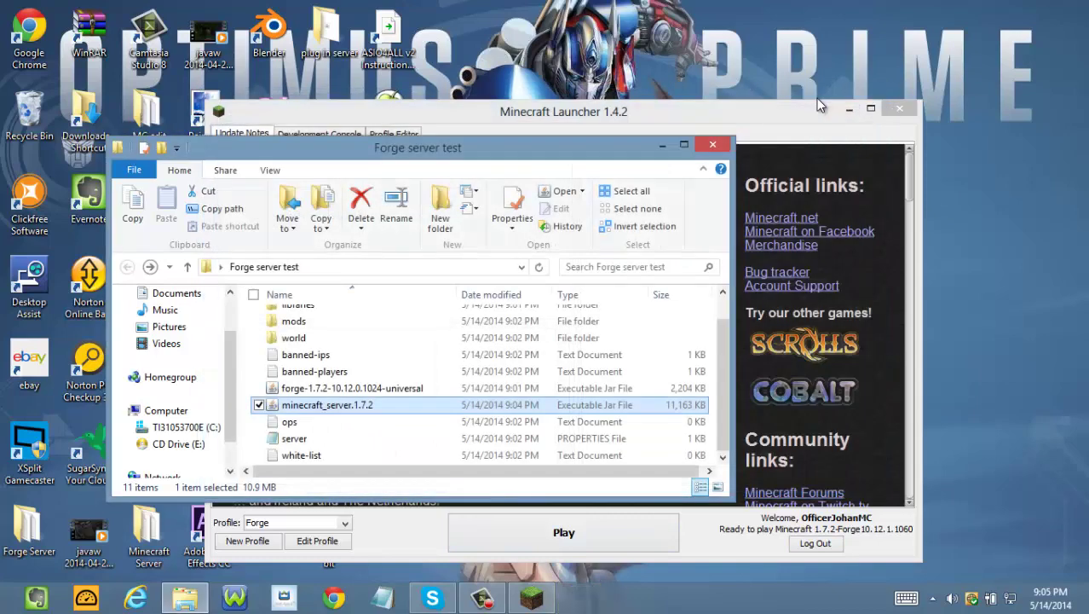
double_click(298, 438)
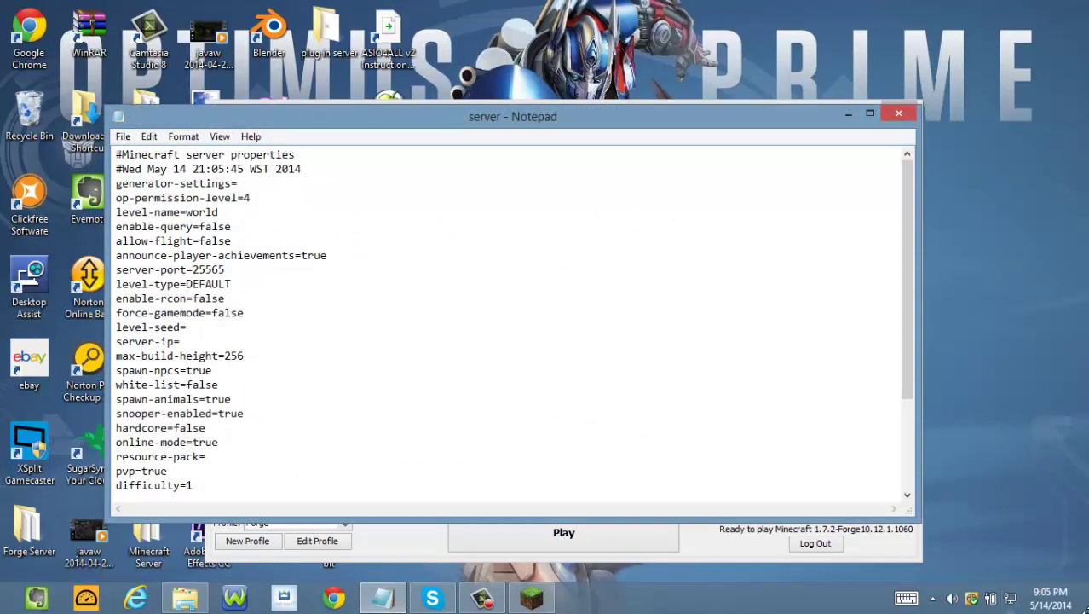
click(933, 599)
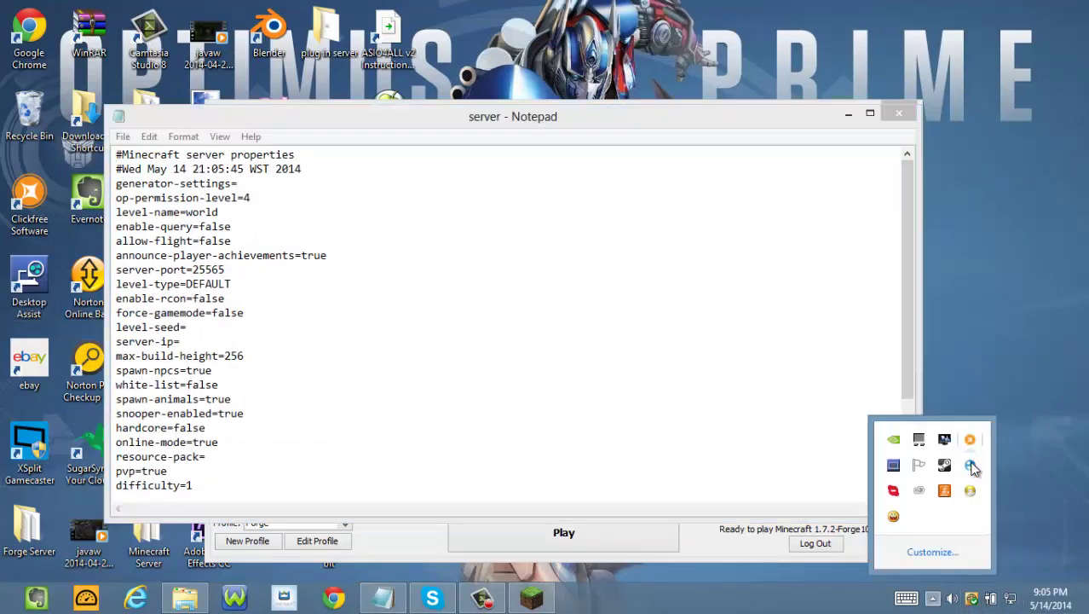
Restore Hamachi from the tray, copy this PC's IPv4 address, and close Hamachi.
right_click(971, 465)
click(993, 412)
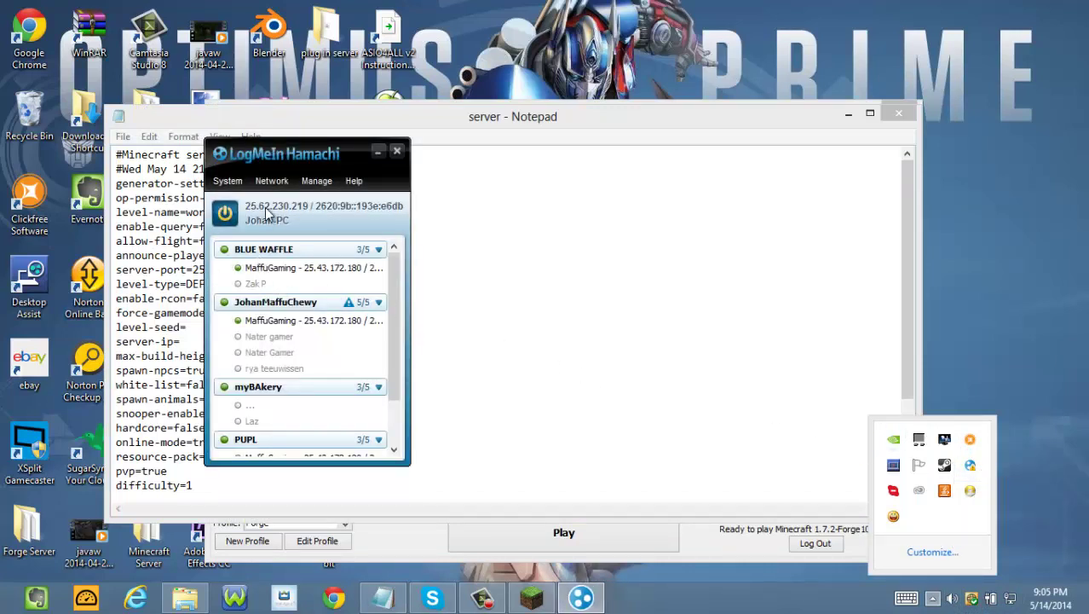
click(270, 205)
click(308, 212)
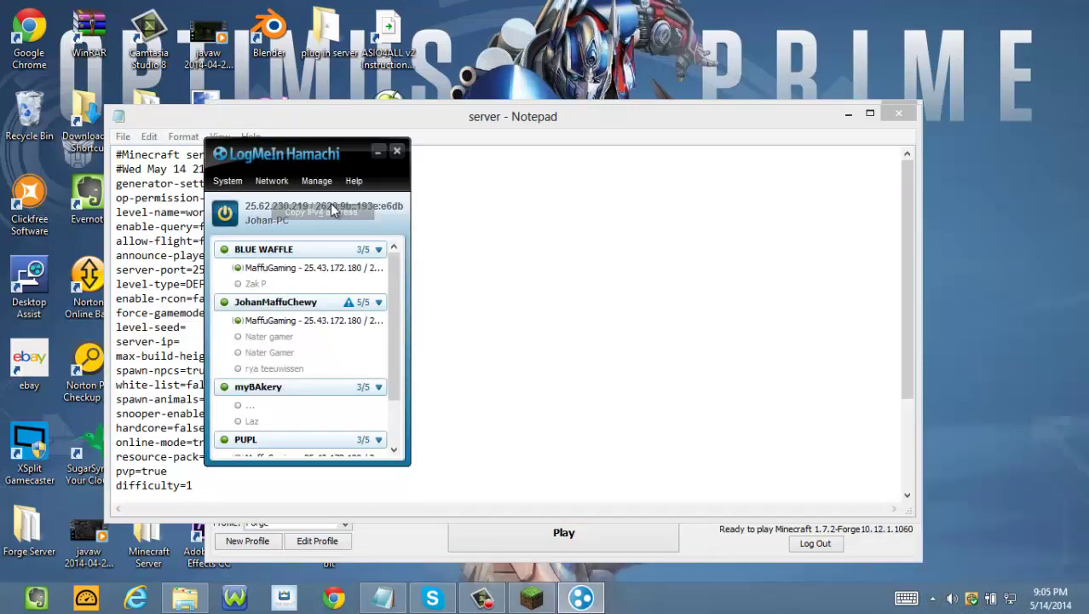
click(397, 153)
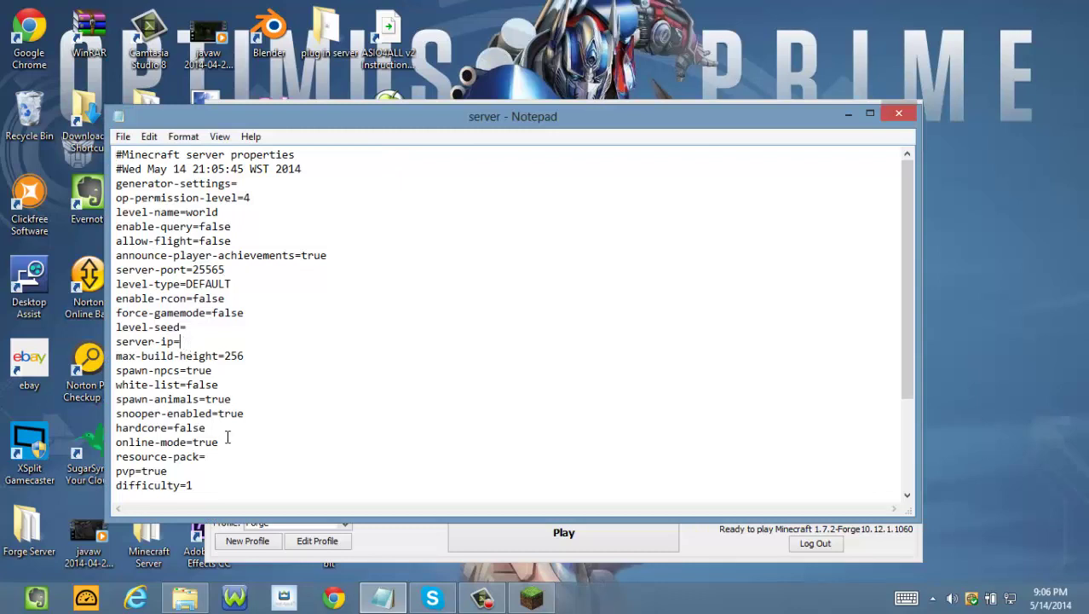
Paste the Hamachi address into server-ip and save server.properties while closing Notepad.
key(ctrl+v)
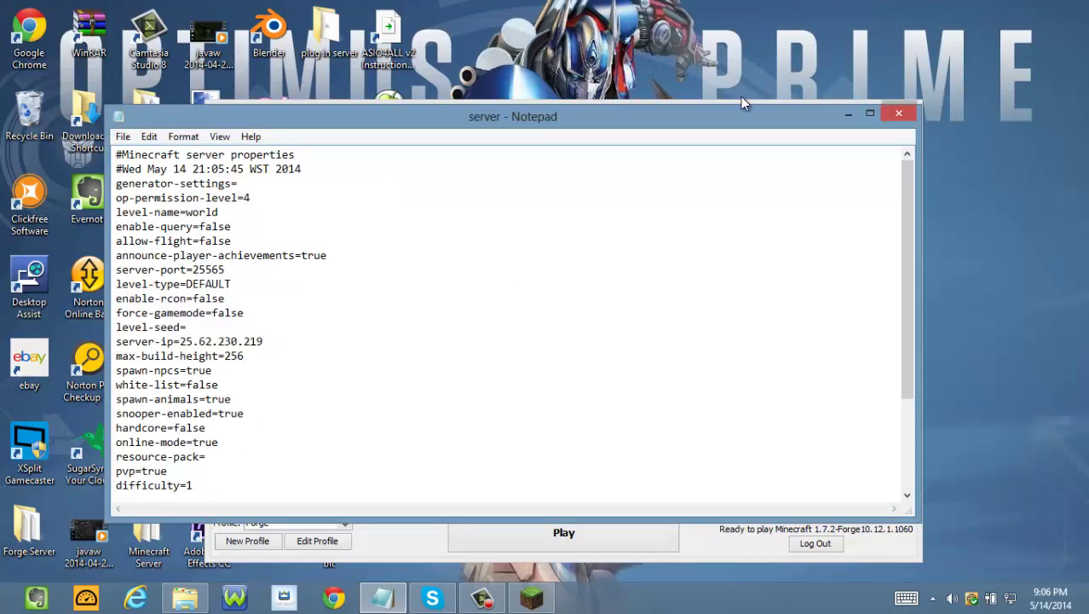
click(900, 112)
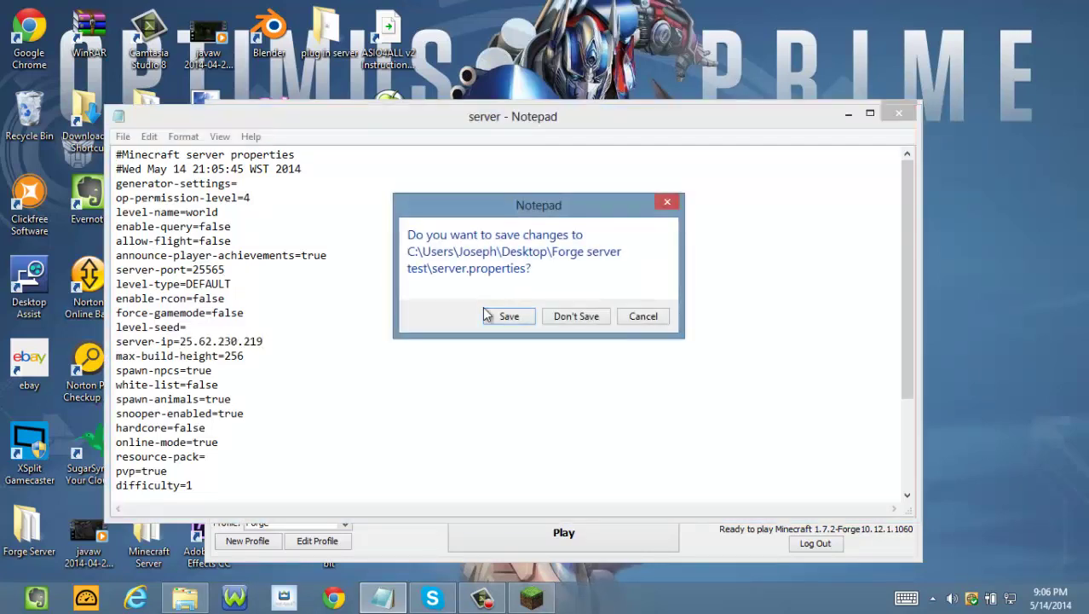
click(509, 317)
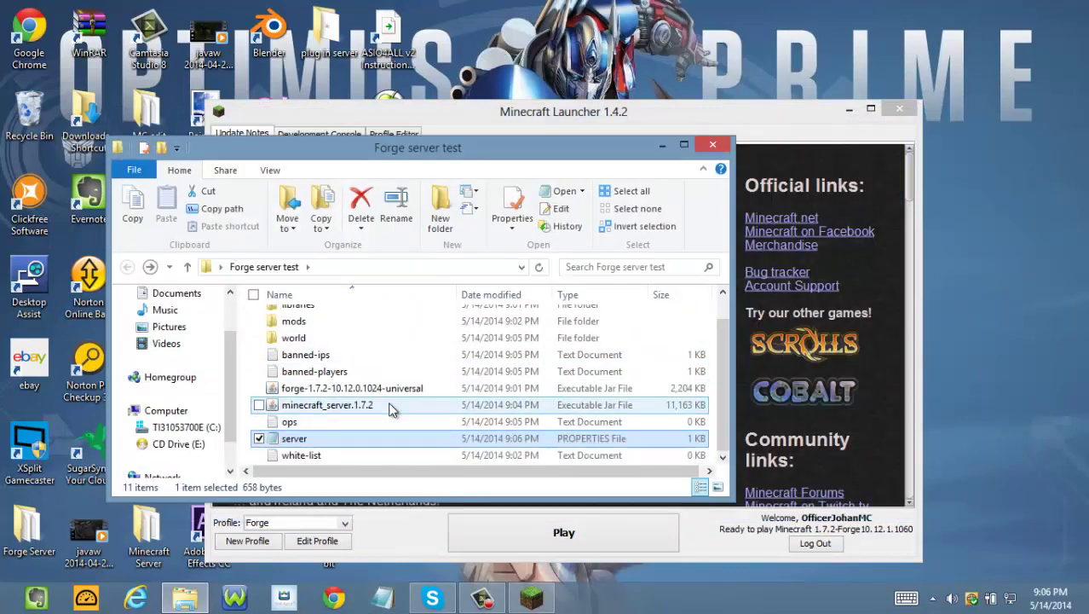
Start the minecraft_server.1.7.2 server again and launch the game with the Forge profile.
double_click(390, 406)
click(529, 536)
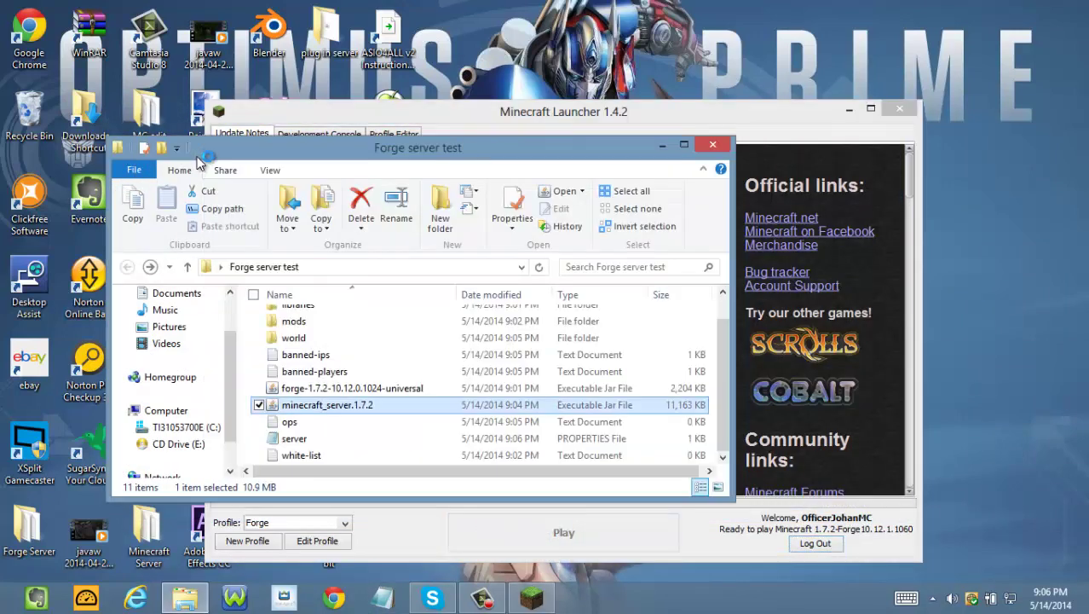
click(201, 155)
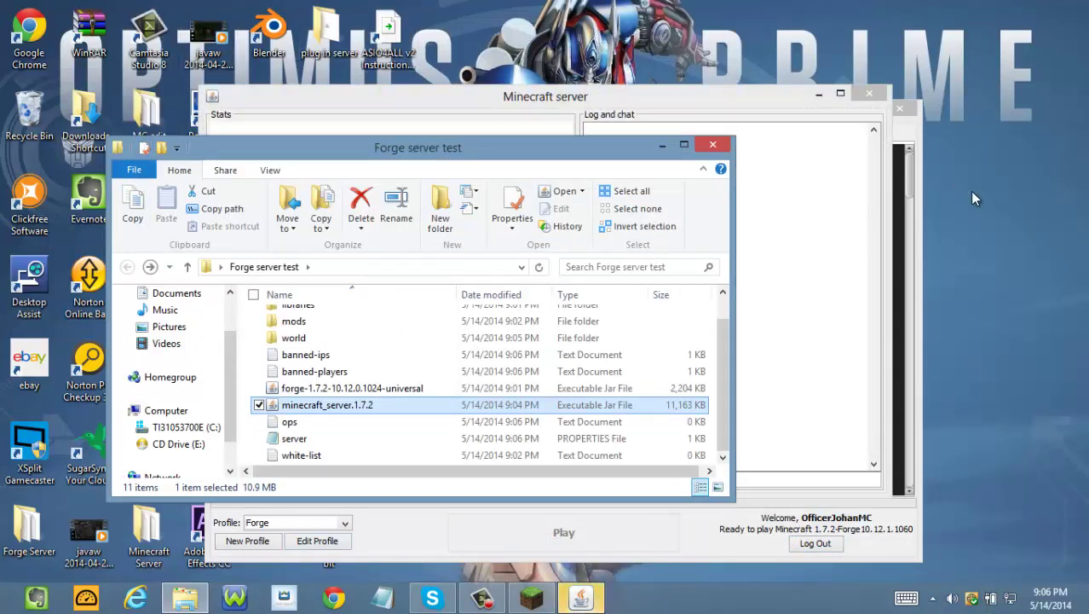
Close the Forge server test folder and wait for Minecraft 1.7.2 to load the multiplayer list.
click(711, 145)
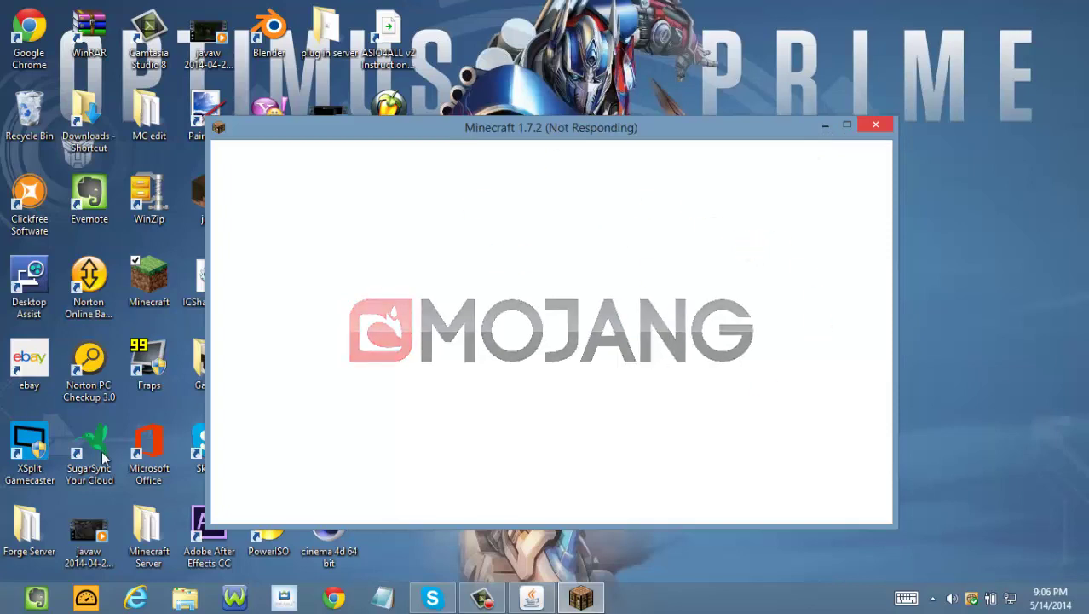
mouse_move(522, 607)
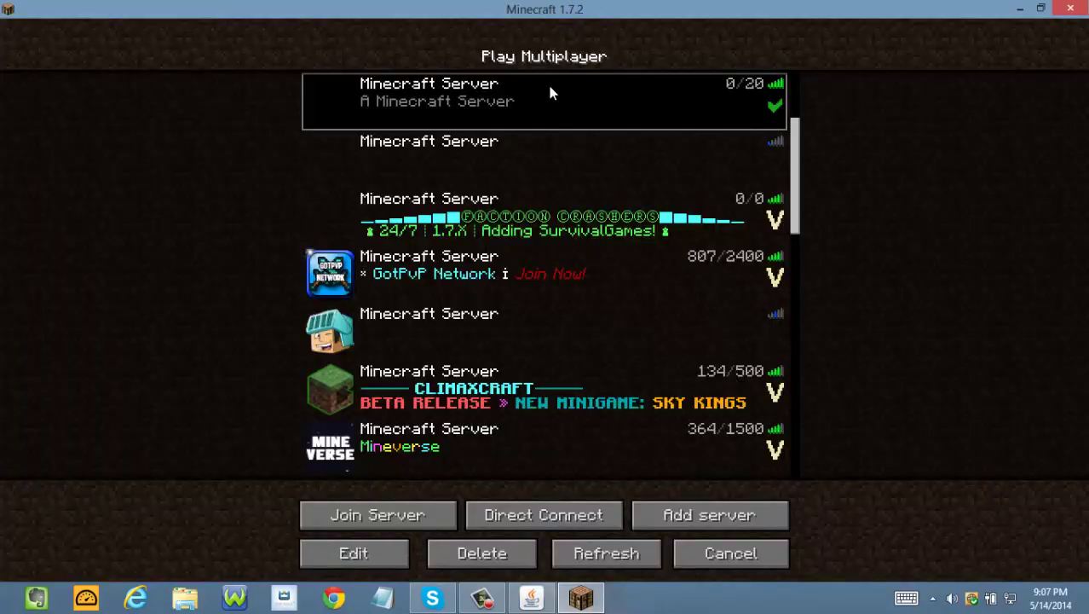
Join the local server, walk toward the sheep on the hill, and hit the sheep and pig.
double_click(549, 92)
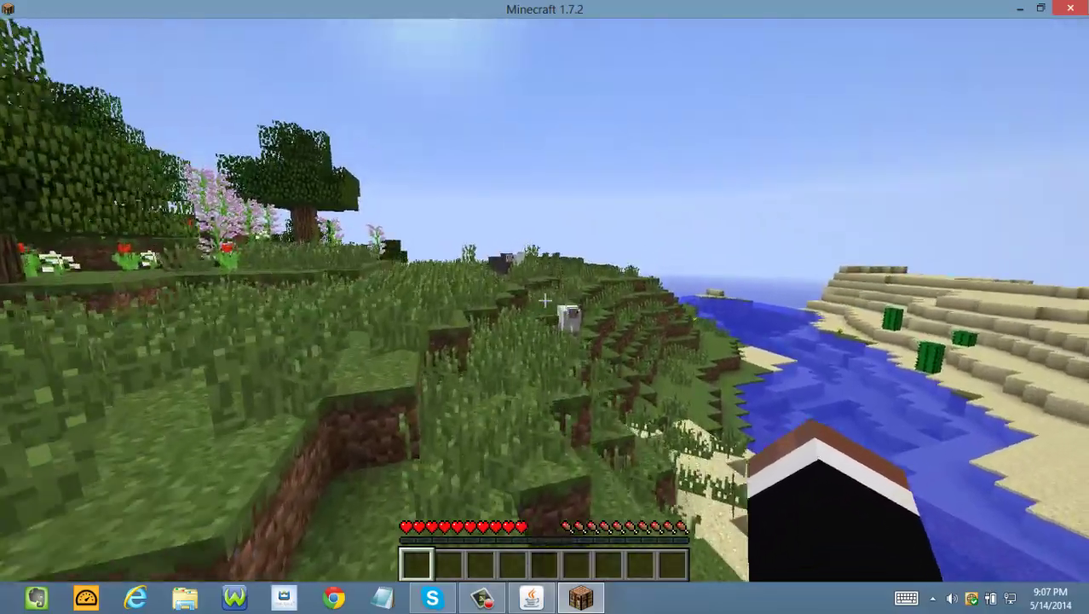
key(w)
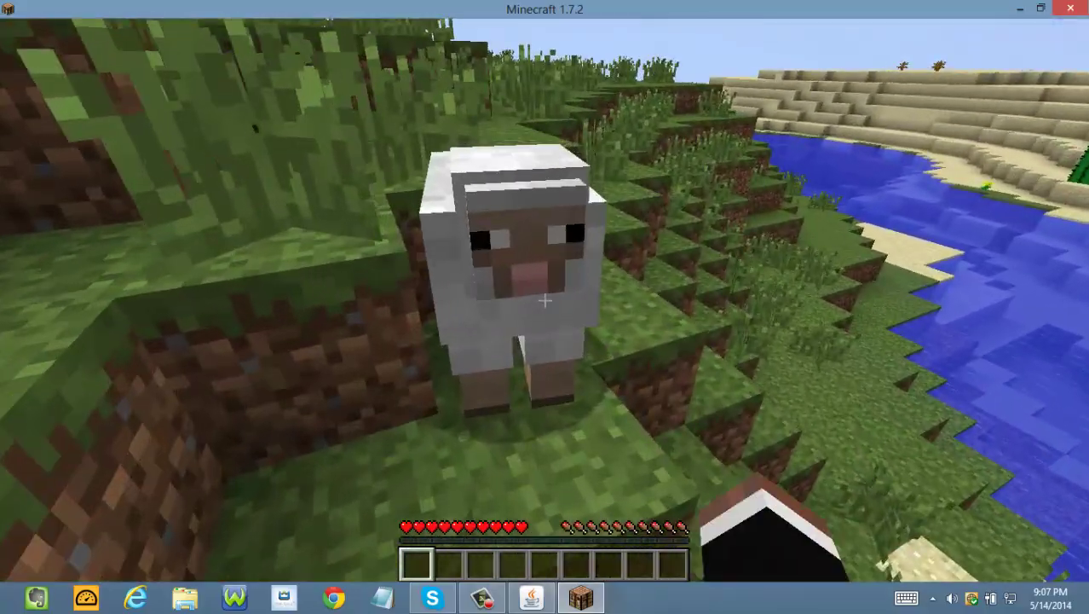
click(544, 300)
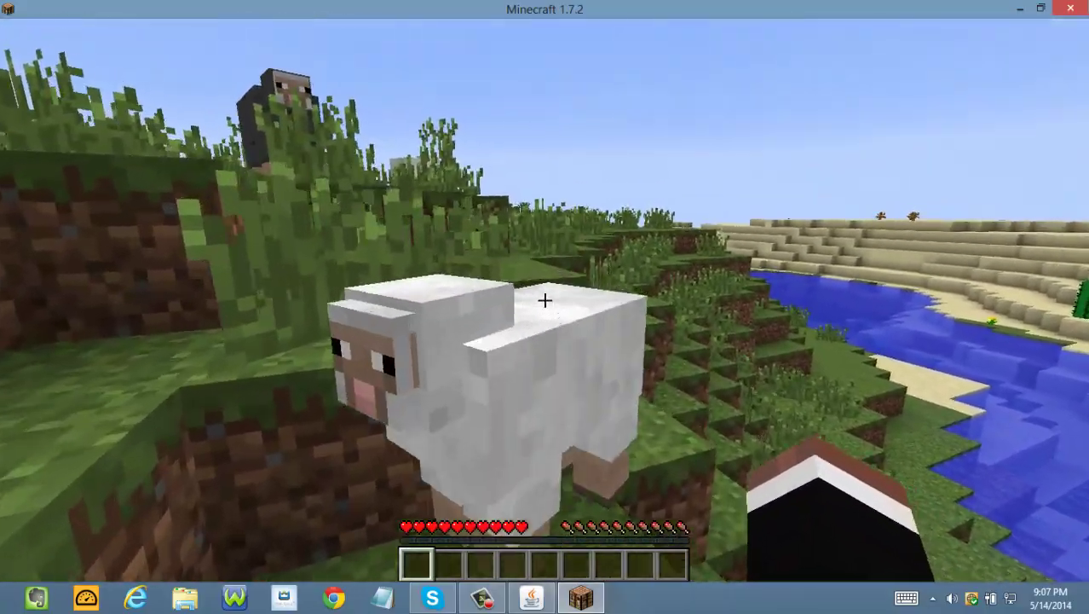
click(544, 300)
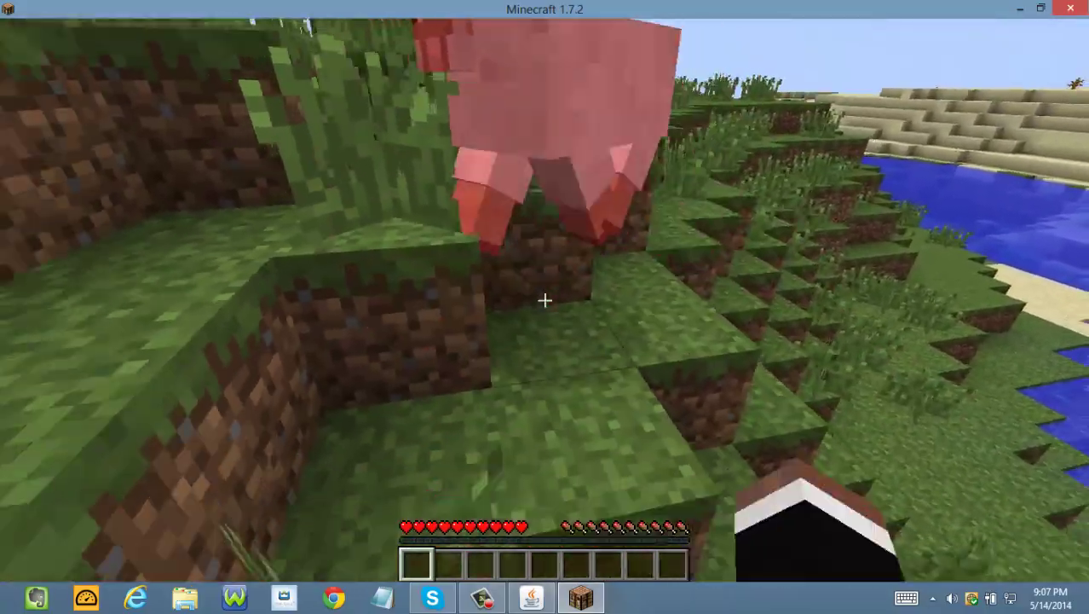
click(544, 300)
click(545, 300)
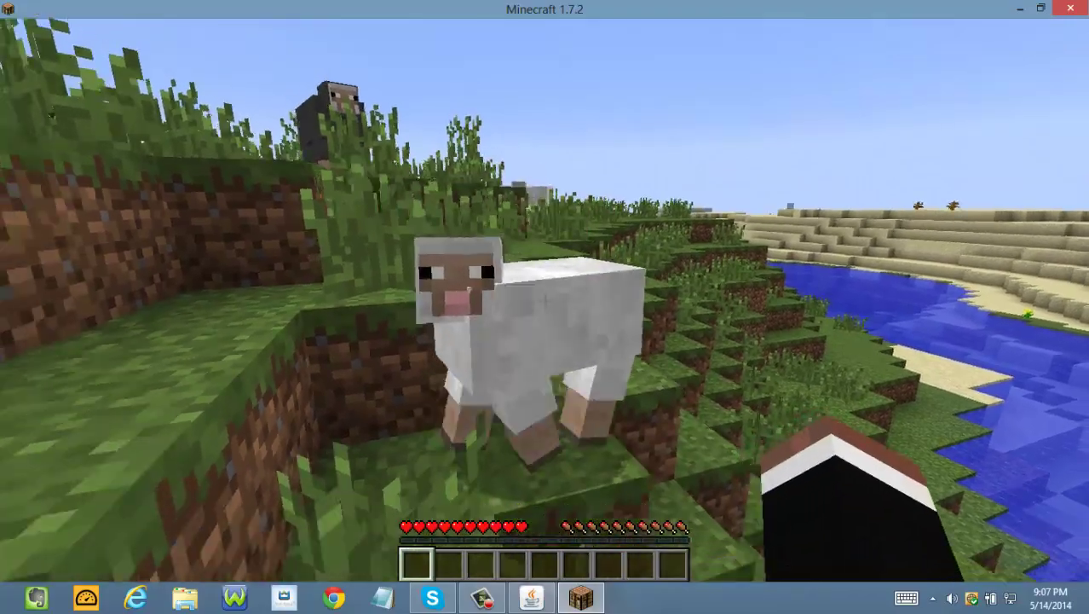
key(w)
key(w)
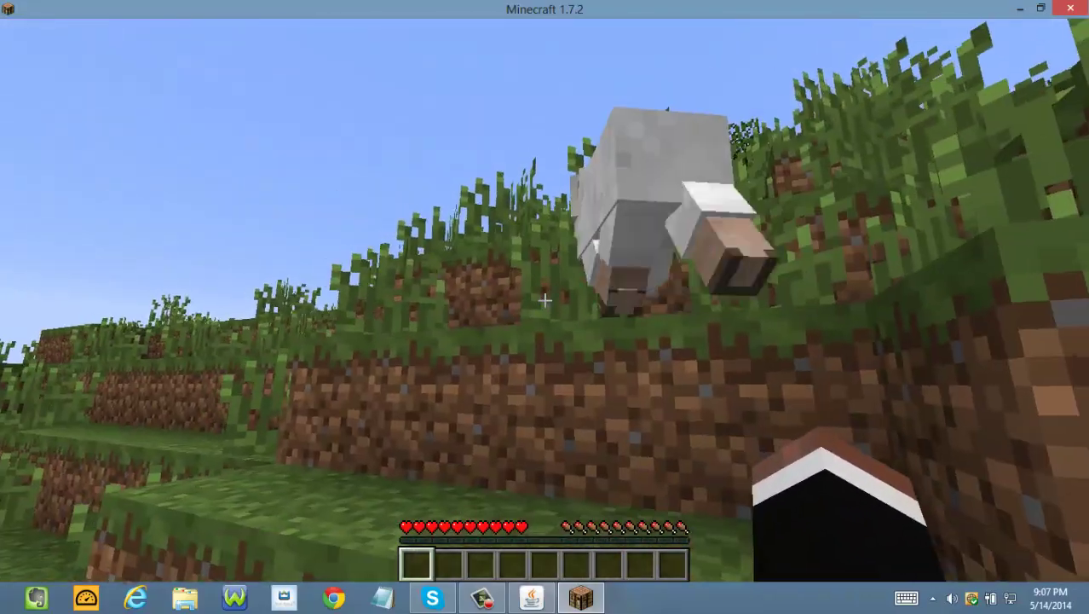
key(w)
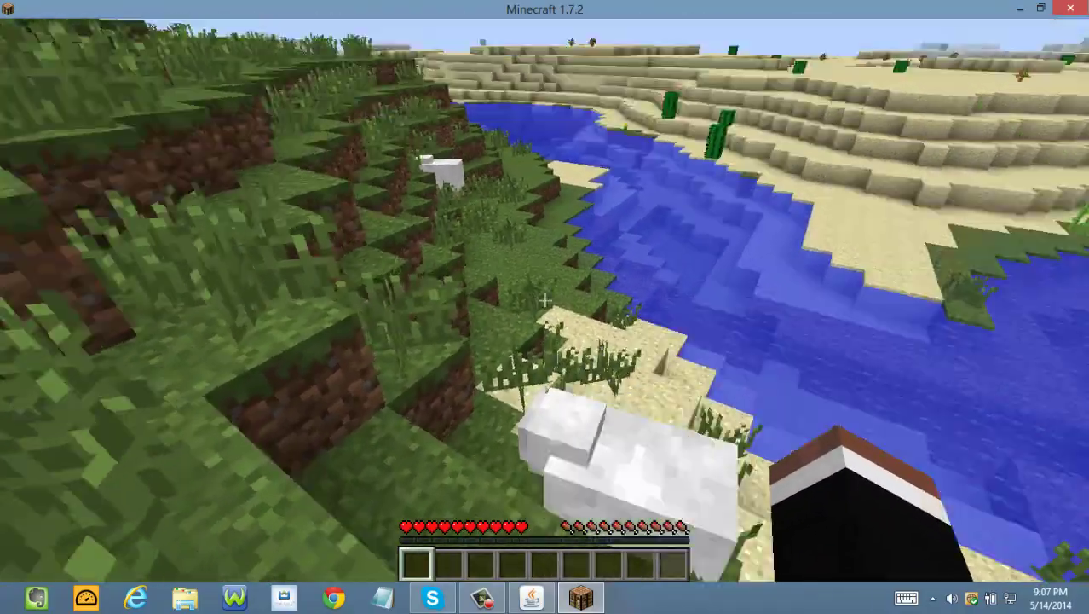
key(w)
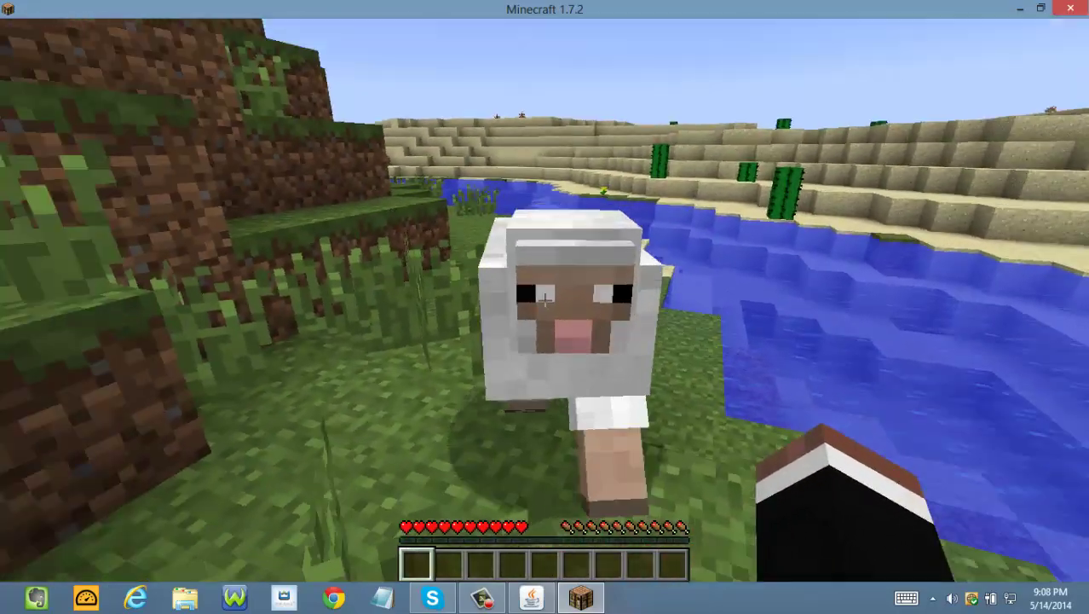
click(545, 300)
Open the player inventory, then bring the Minecraft server console to the front.
key(e)
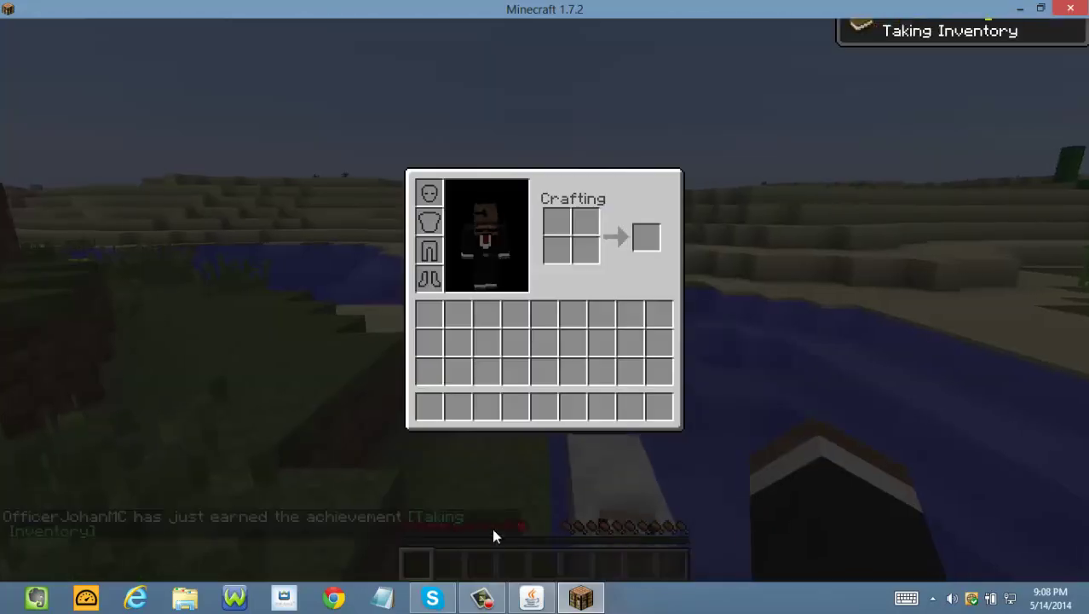
key(e)
key(e)
click(531, 596)
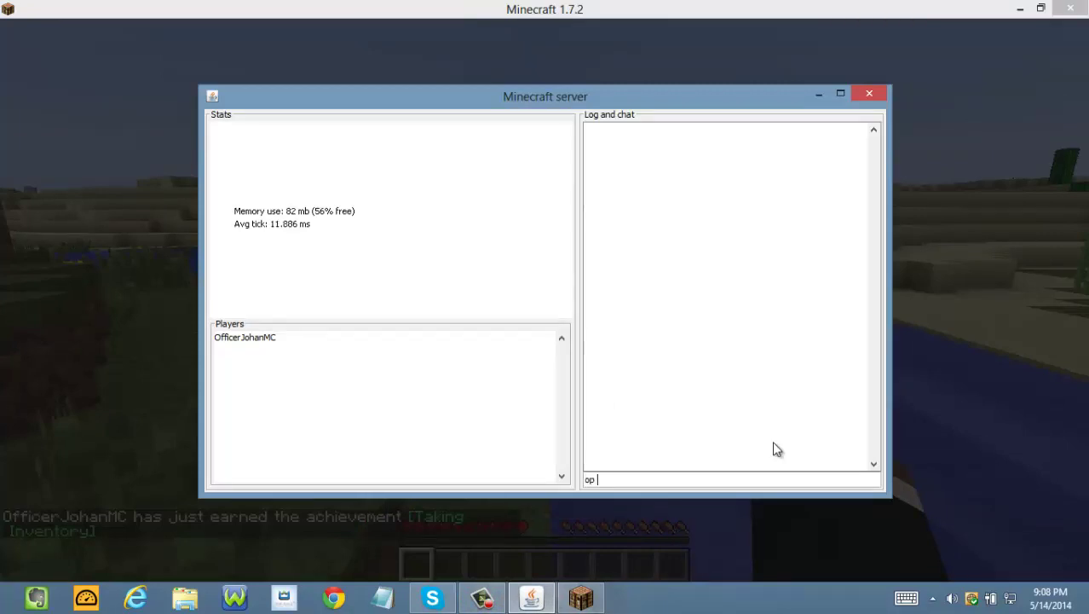
Op the player's username from the server console, minimize the console, and close the inventory.
text(Officer)
text(JohanMC)
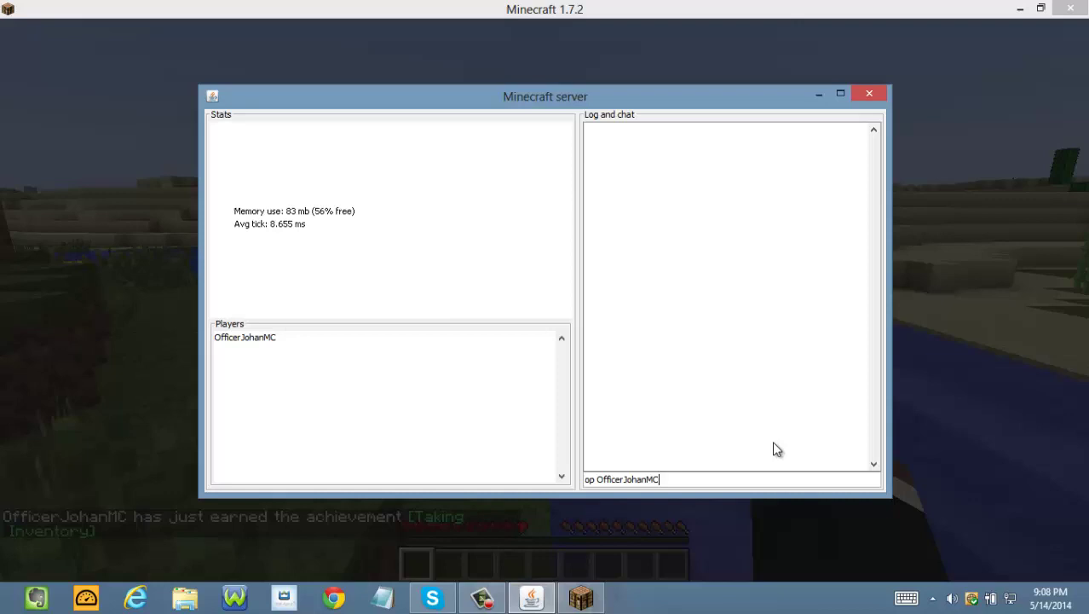
key(Return)
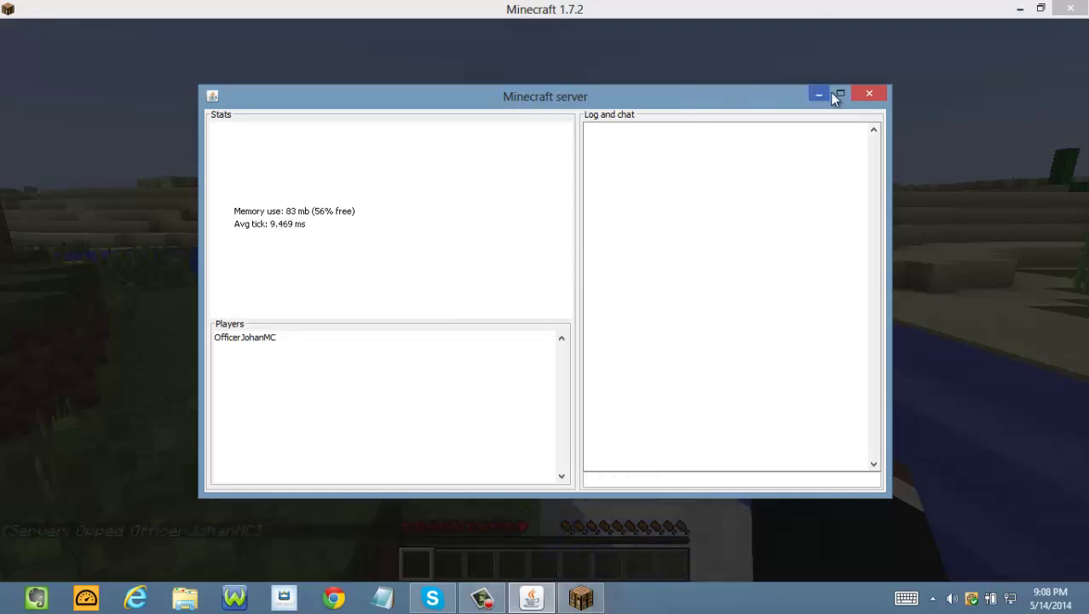
click(840, 92)
click(1043, 9)
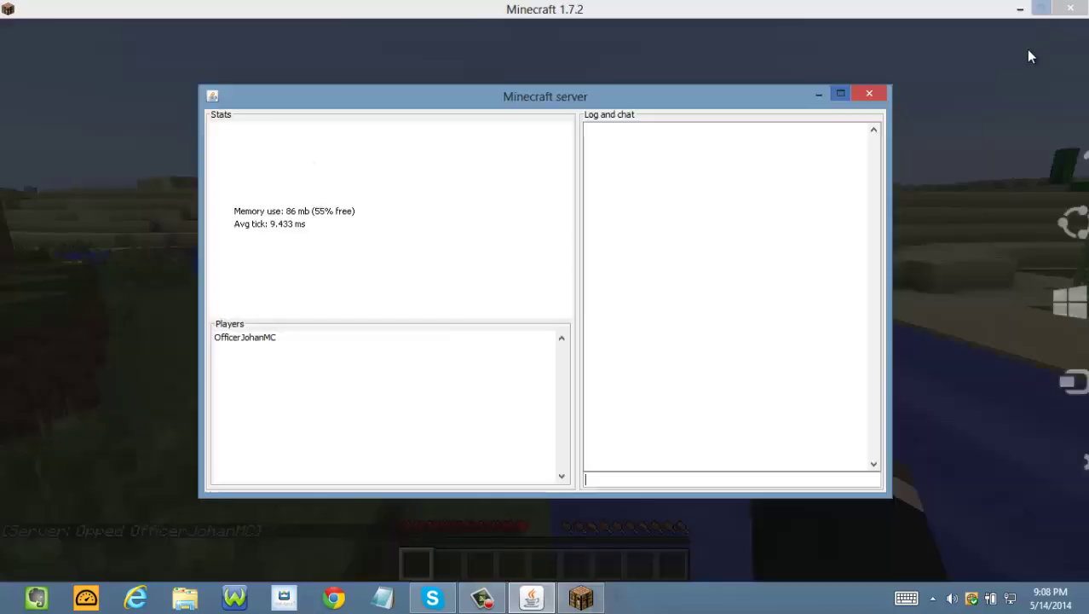
click(819, 93)
key(e)
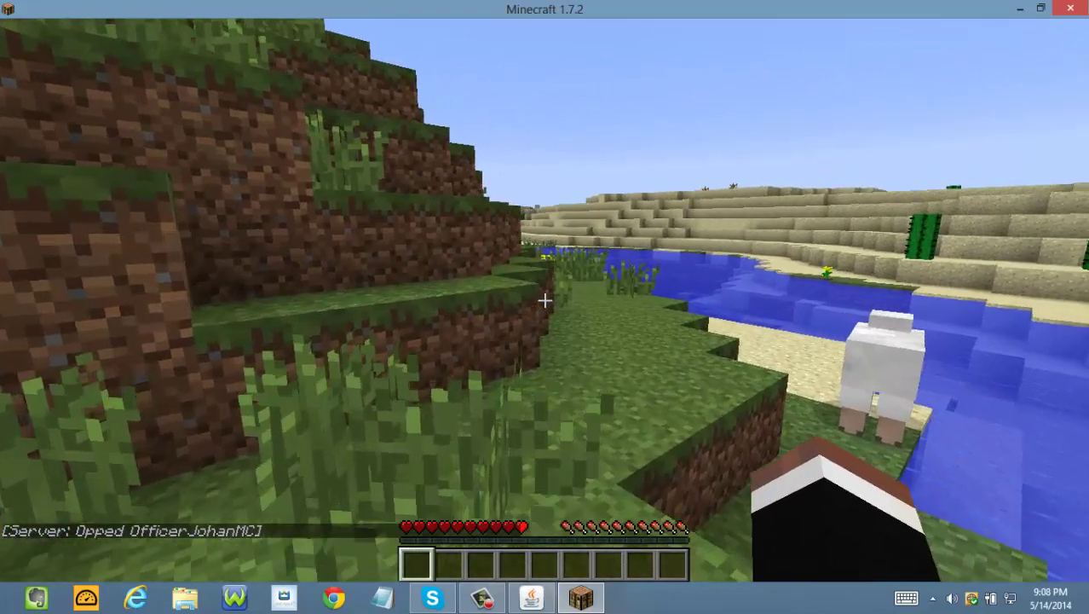
Run '/gamemode 1' in chat to switch to creative mode.
text(/gamemo)
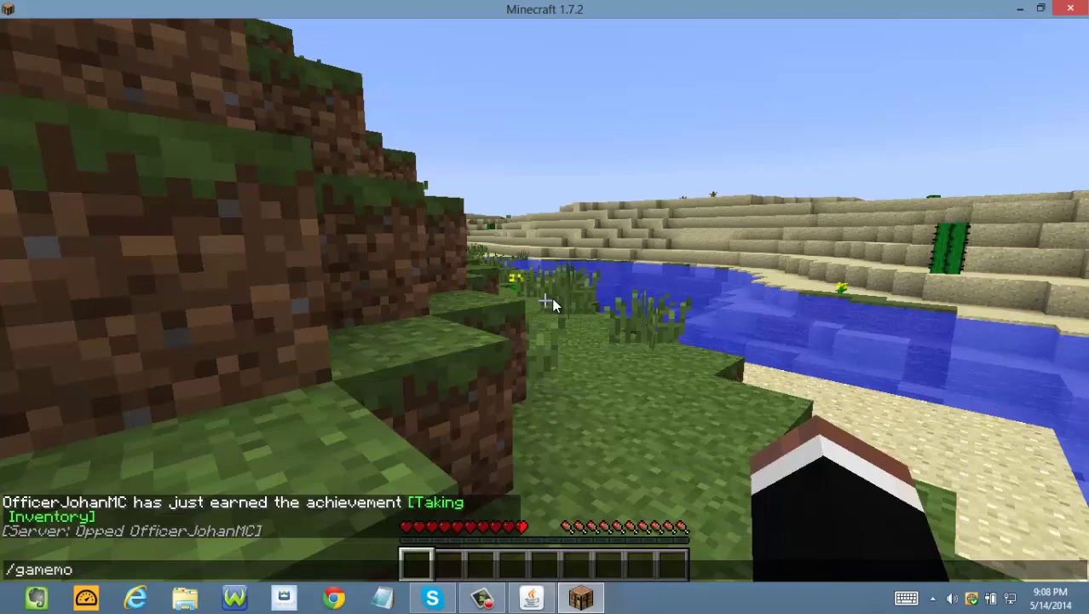
text(1)
key(Return)
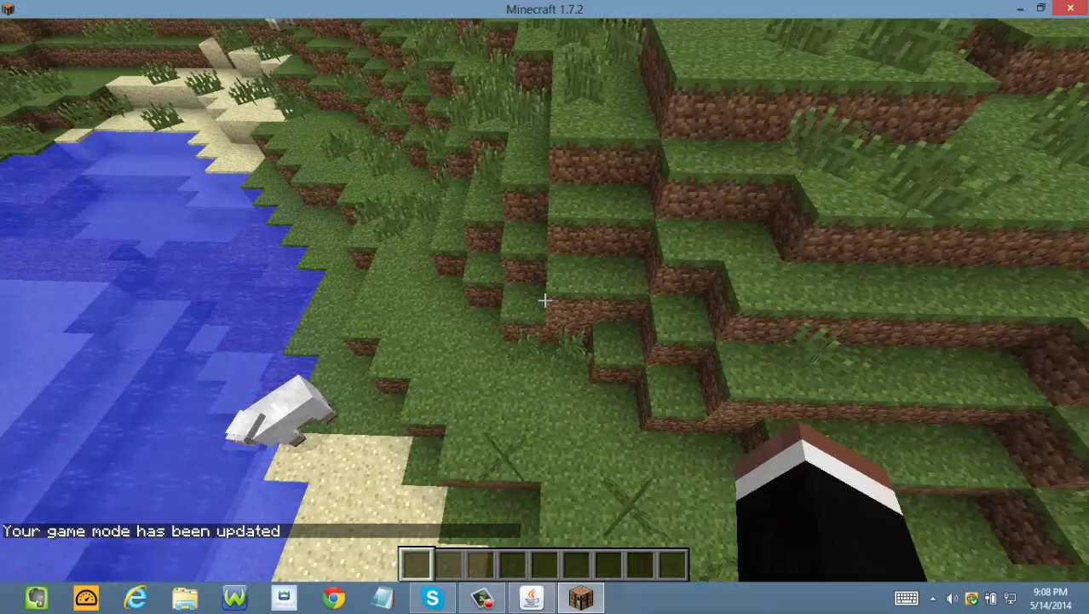
Browse the creative inventory's Tools and Combat tabs, then start typing a /summon command.
scroll(545, 300, down, 3)
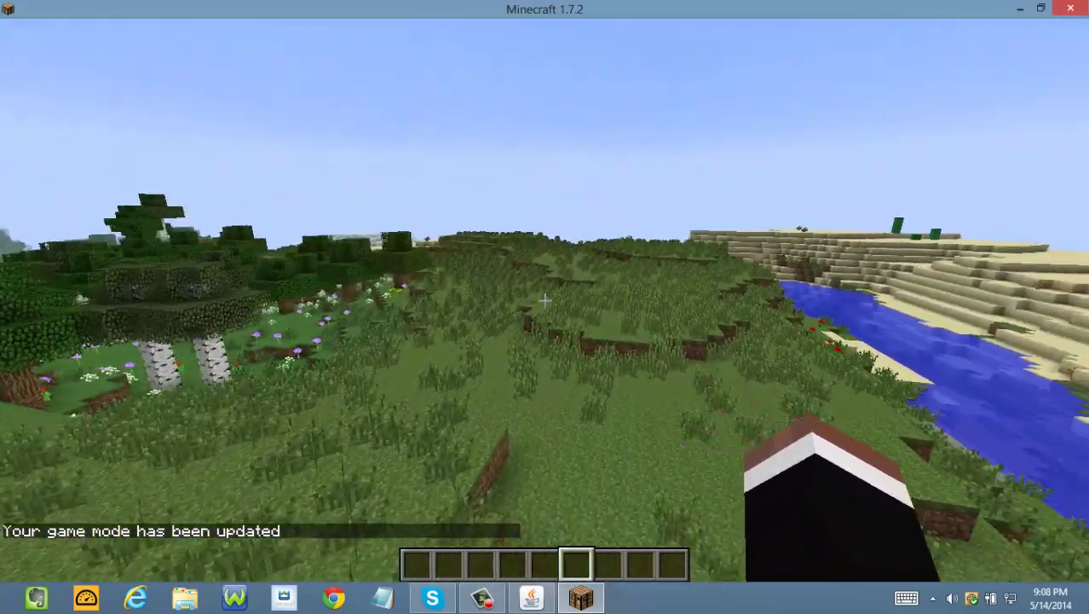
key(e)
scroll(562, 351, down, 10)
click(459, 426)
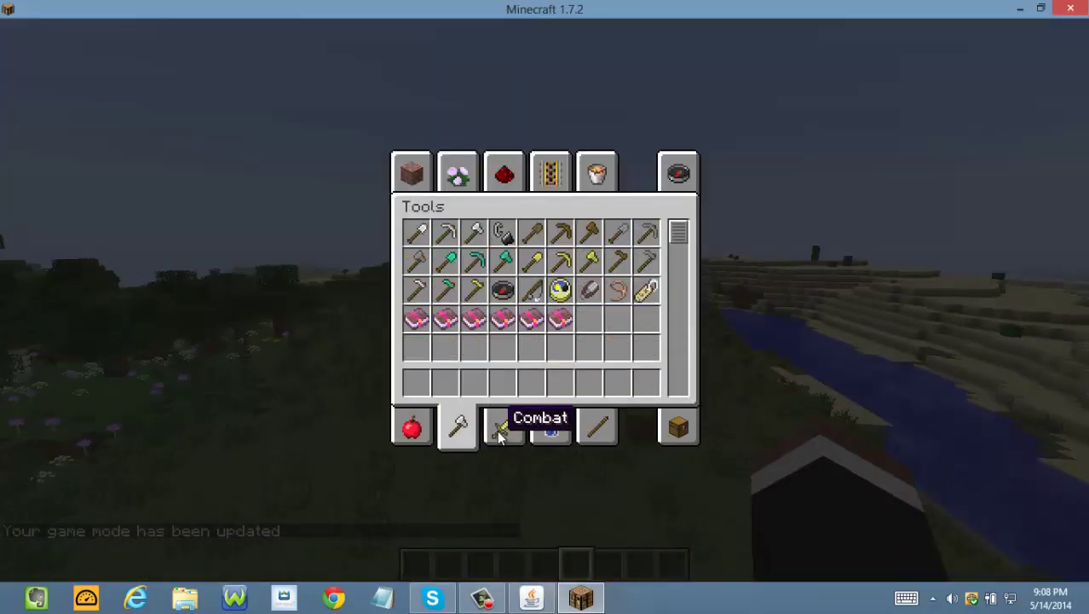
click(510, 422)
text(e)
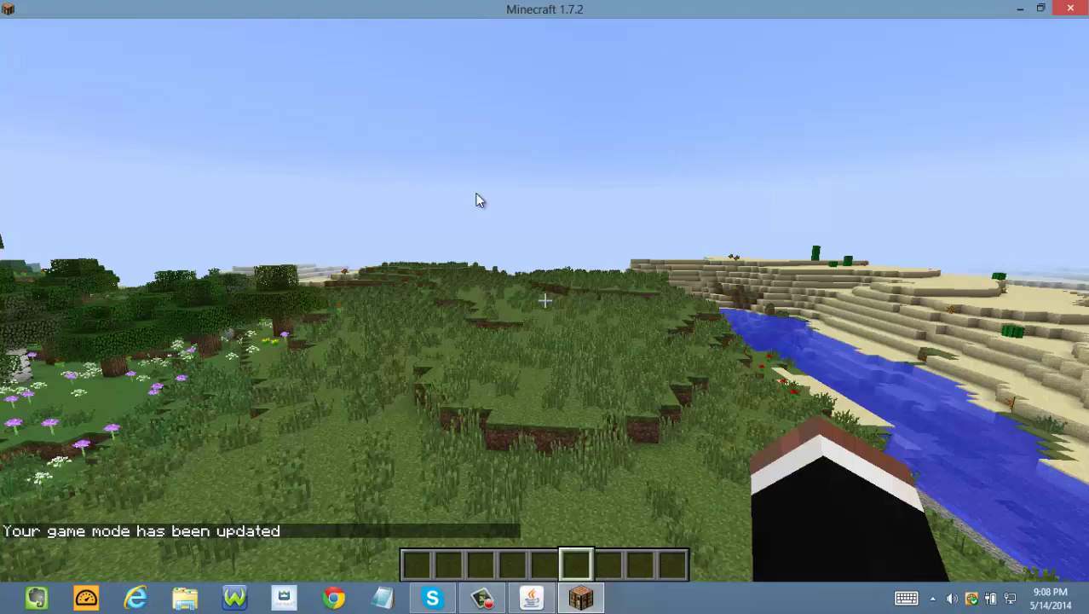
text(/summ)
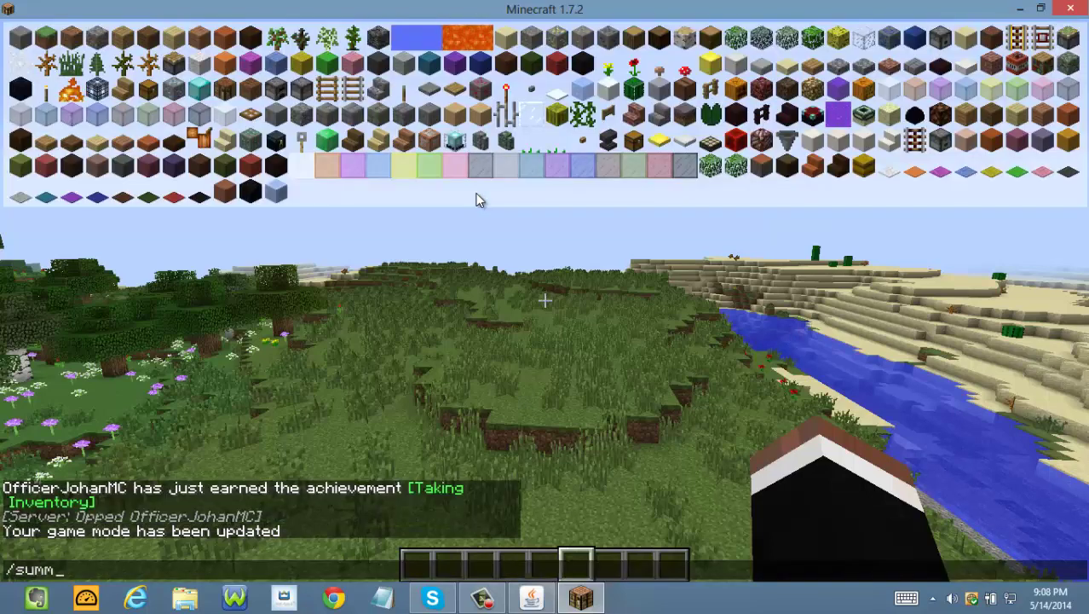
text(u)
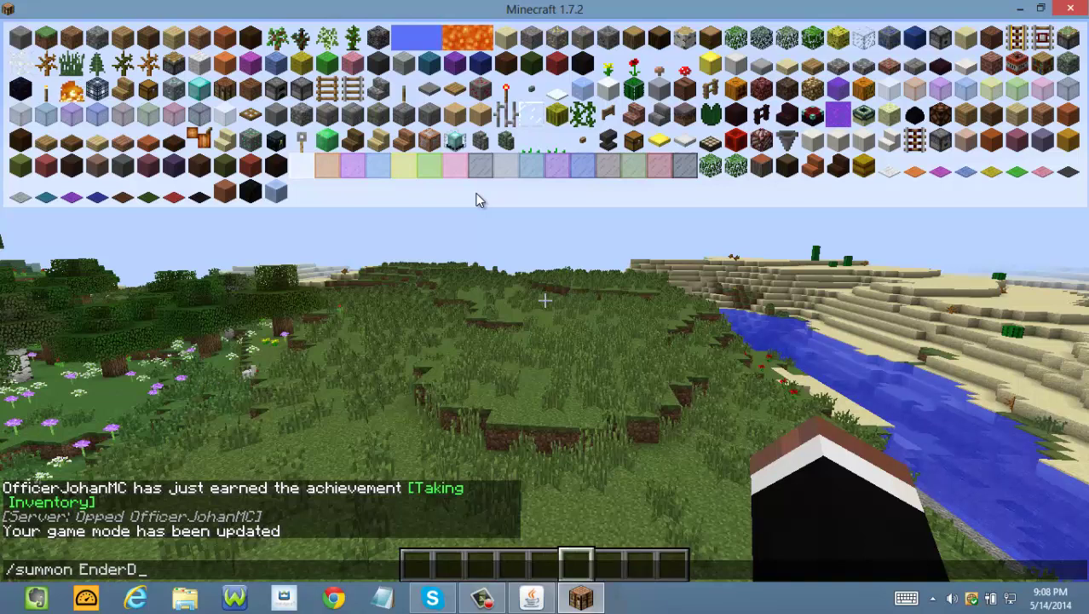
Summon an Ender Dragon and take a Diamond Sword from the creative inventory into hand.
key(Return)
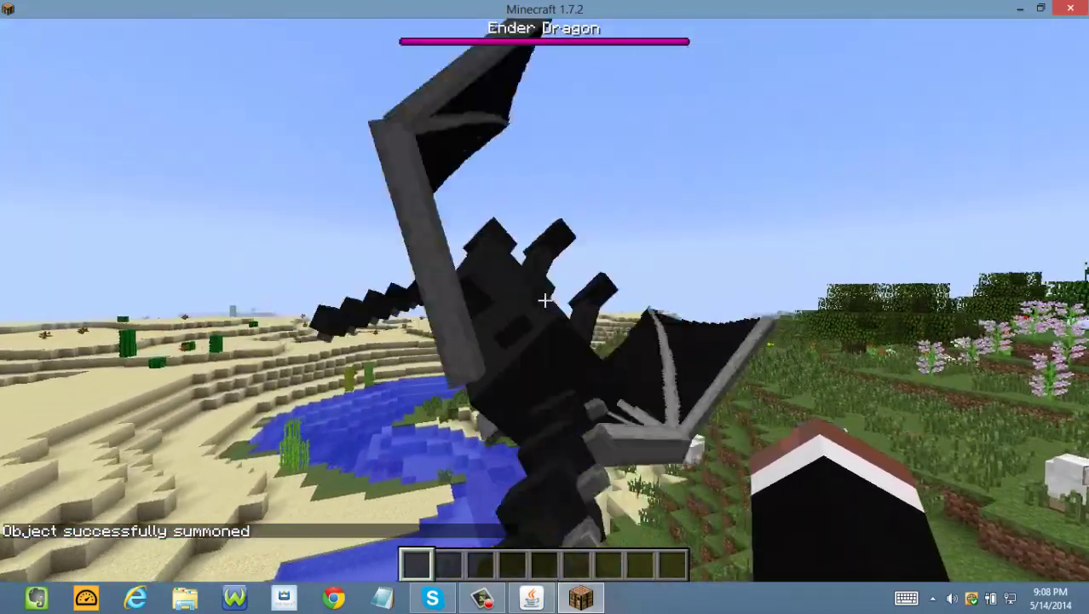
key(e)
click(559, 232)
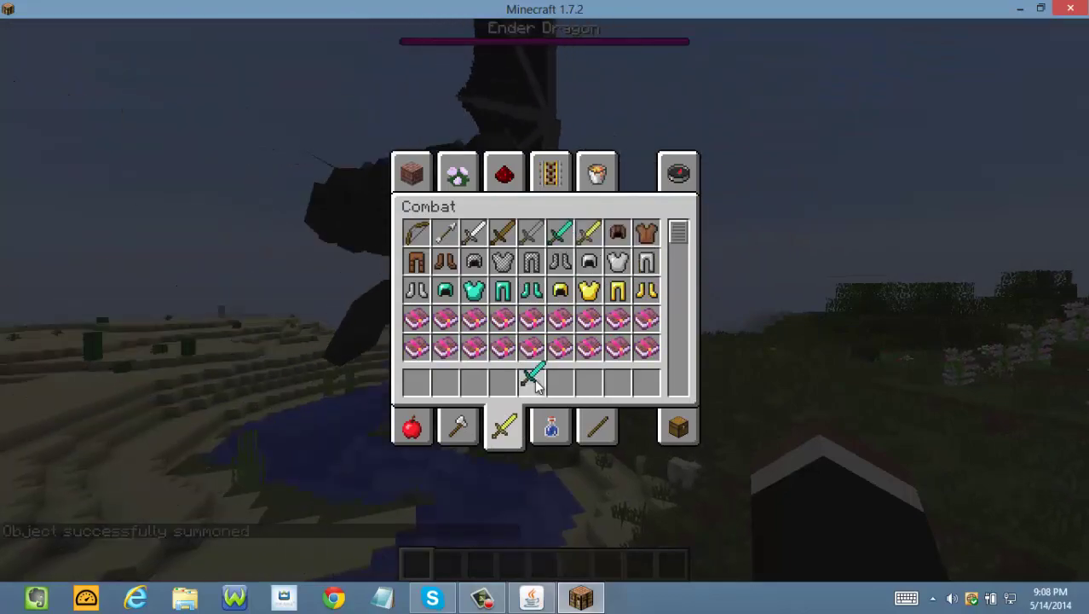
click(532, 382)
key(2)
key(e)
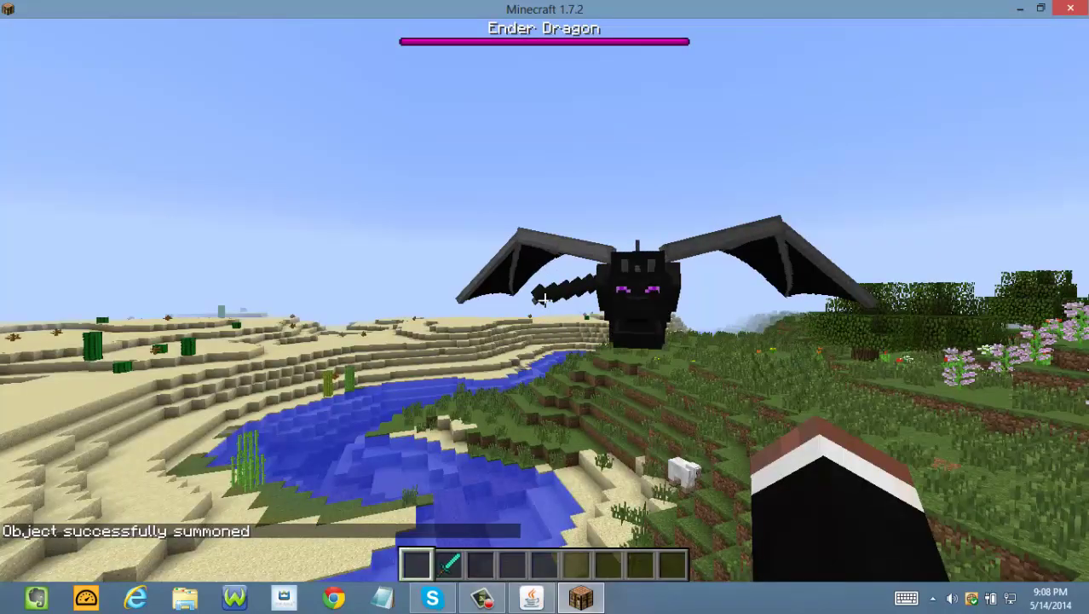
key(2)
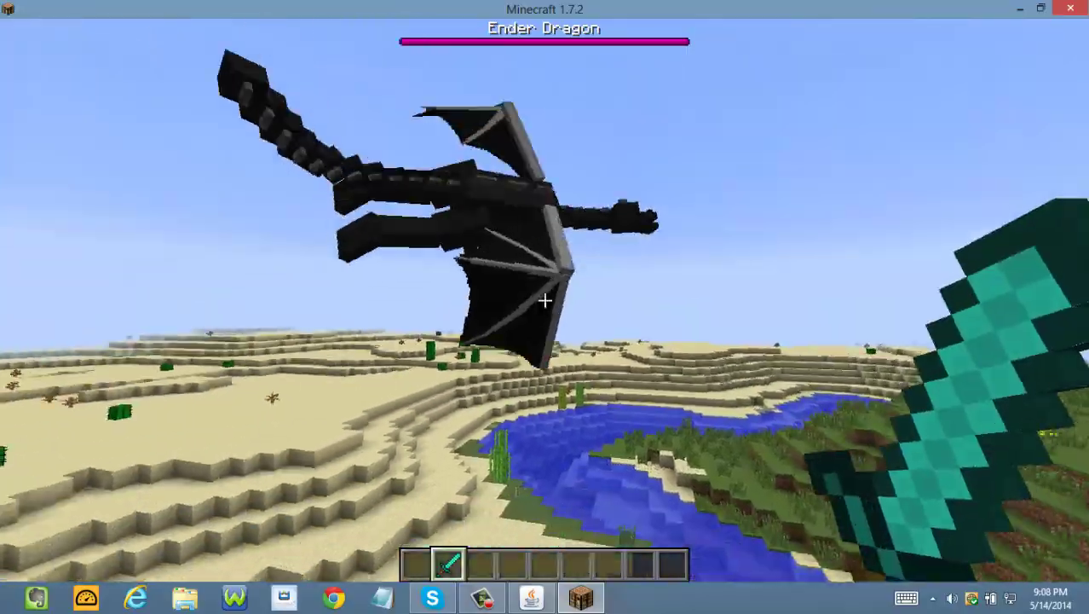
Strike the Ender Dragon repeatedly with the Diamond Sword.
click(545, 300)
click(545, 300)
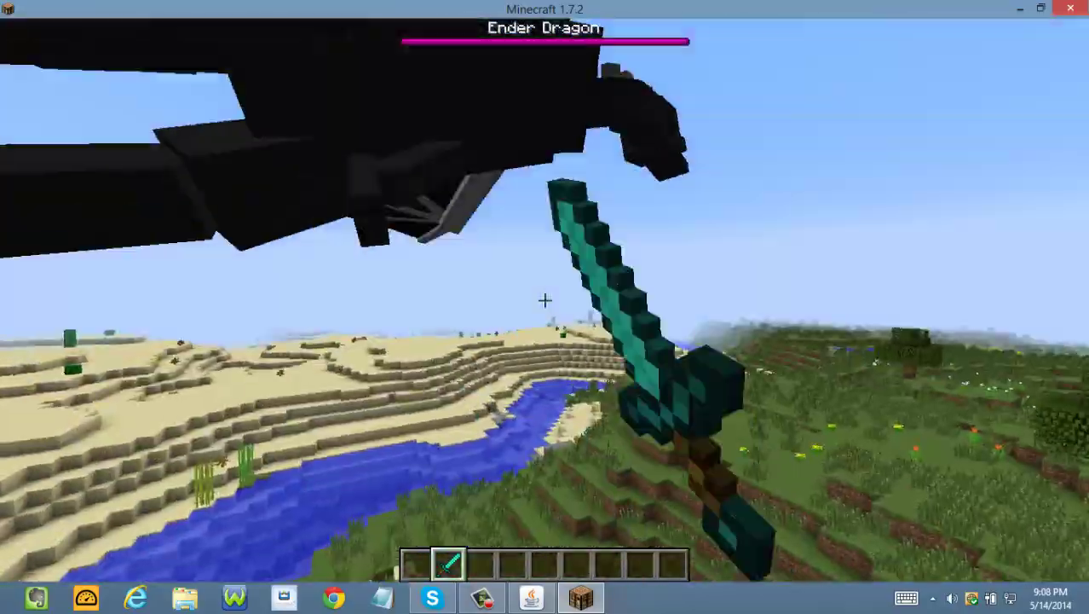
click(544, 300)
click(545, 300)
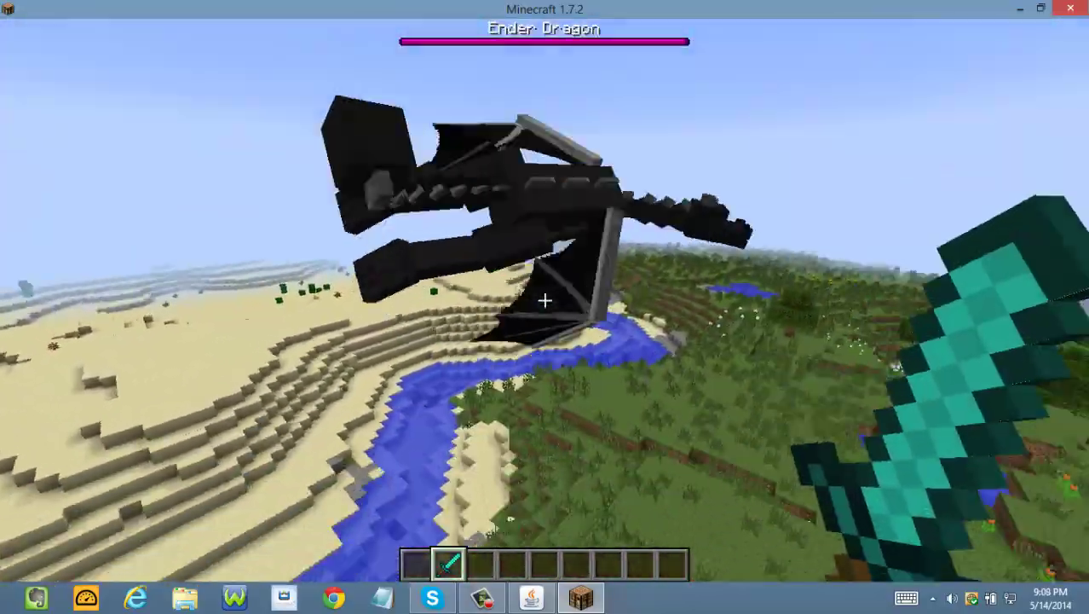
click(544, 300)
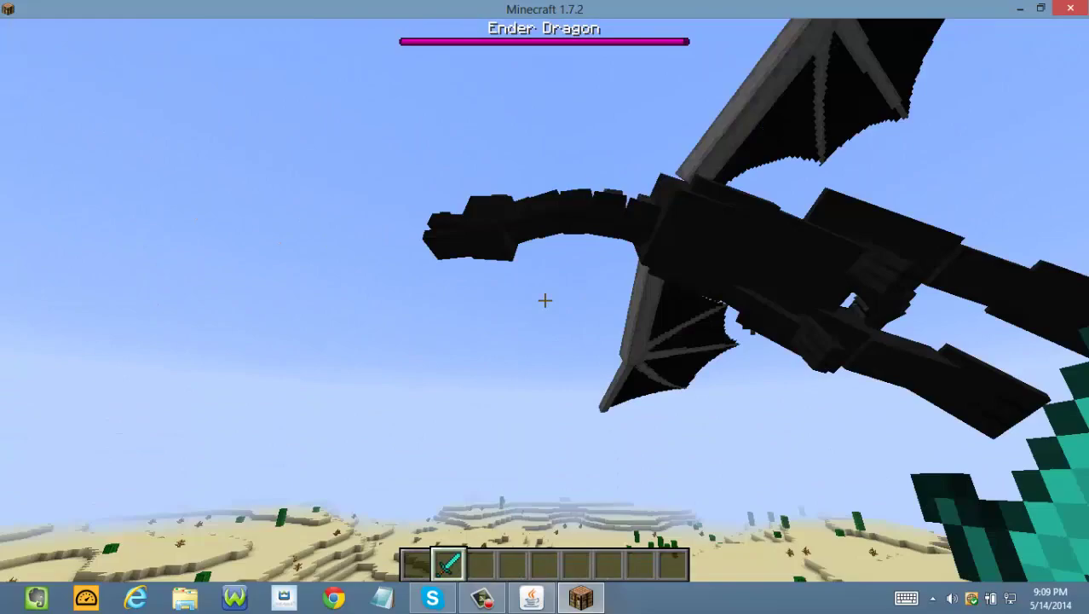
click(545, 300)
click(545, 300)
click(545, 300)
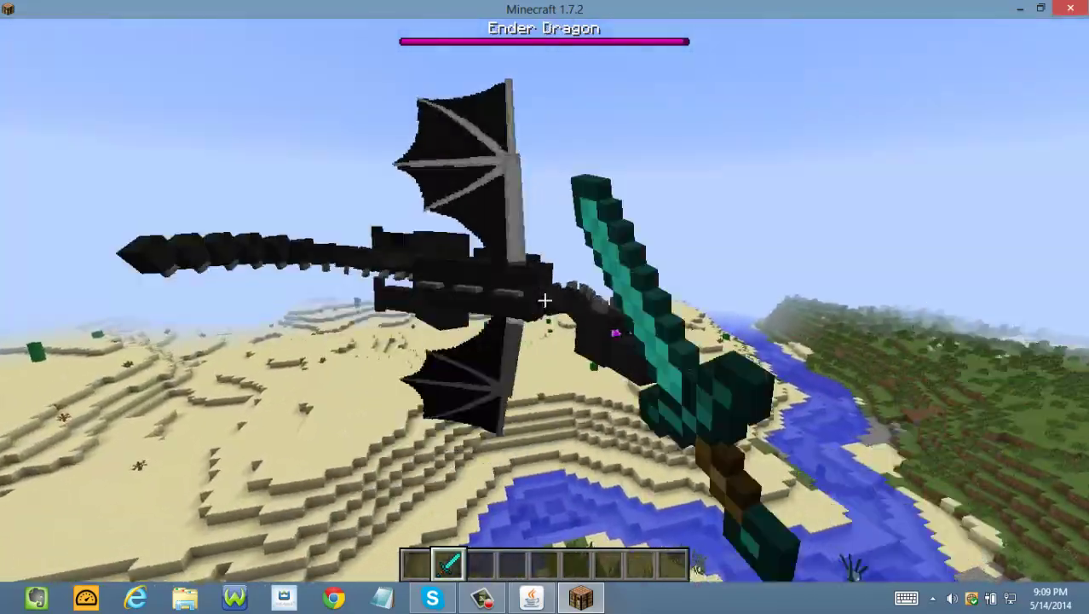
click(545, 300)
click(545, 300)
click(544, 300)
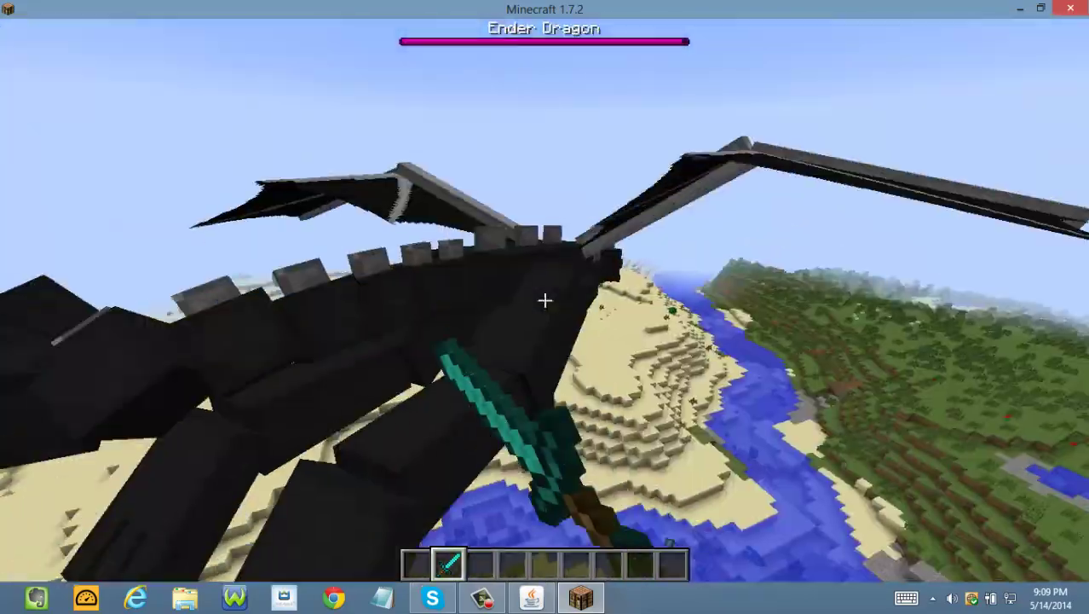
click(545, 300)
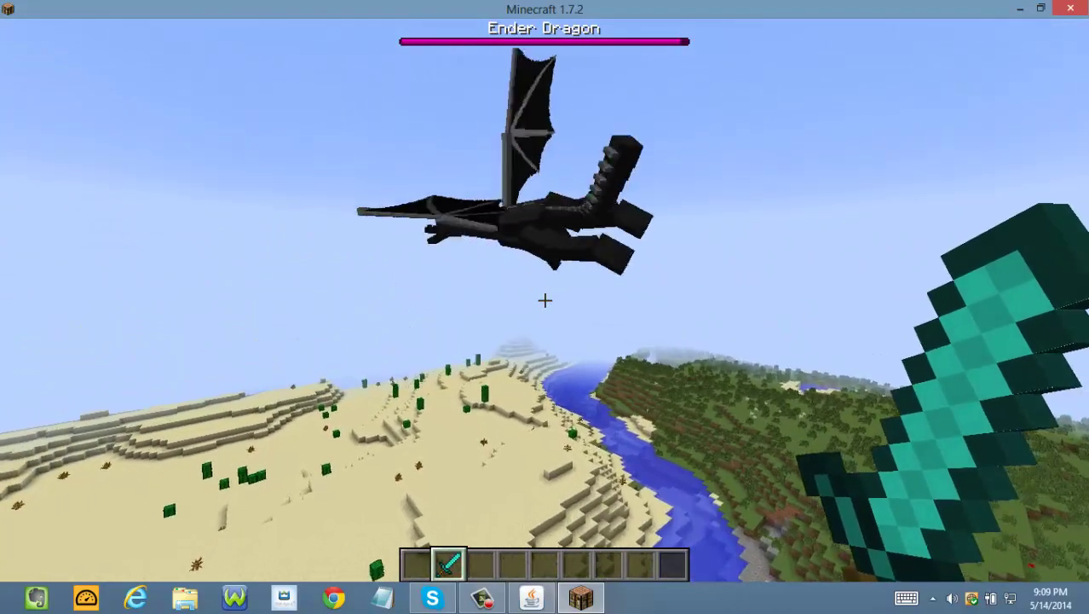